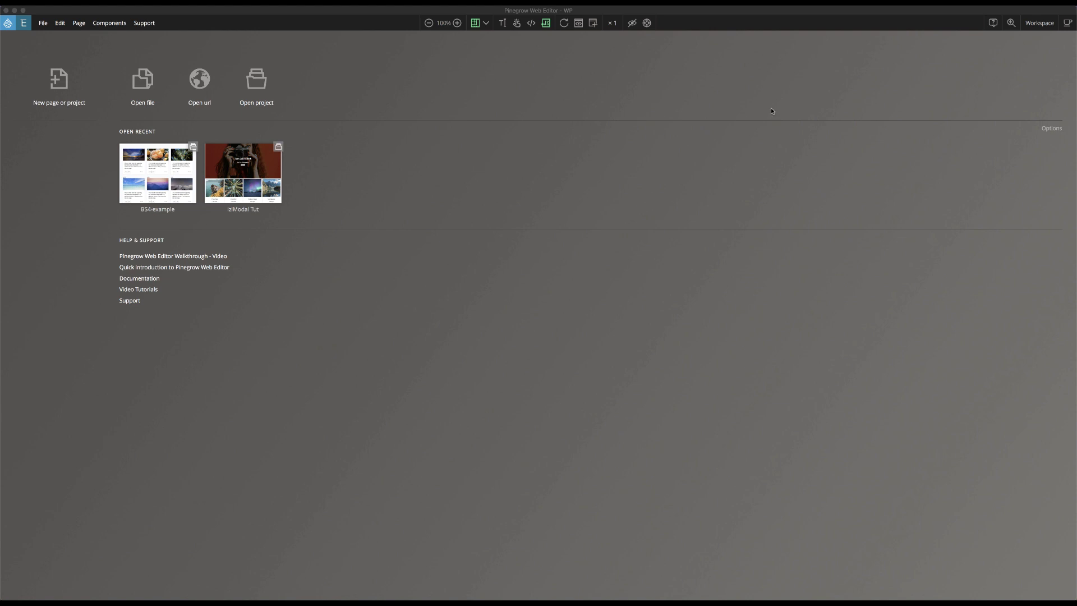
Turn off thumbnail previews in the Open Recent options.
left_click(1049, 130)
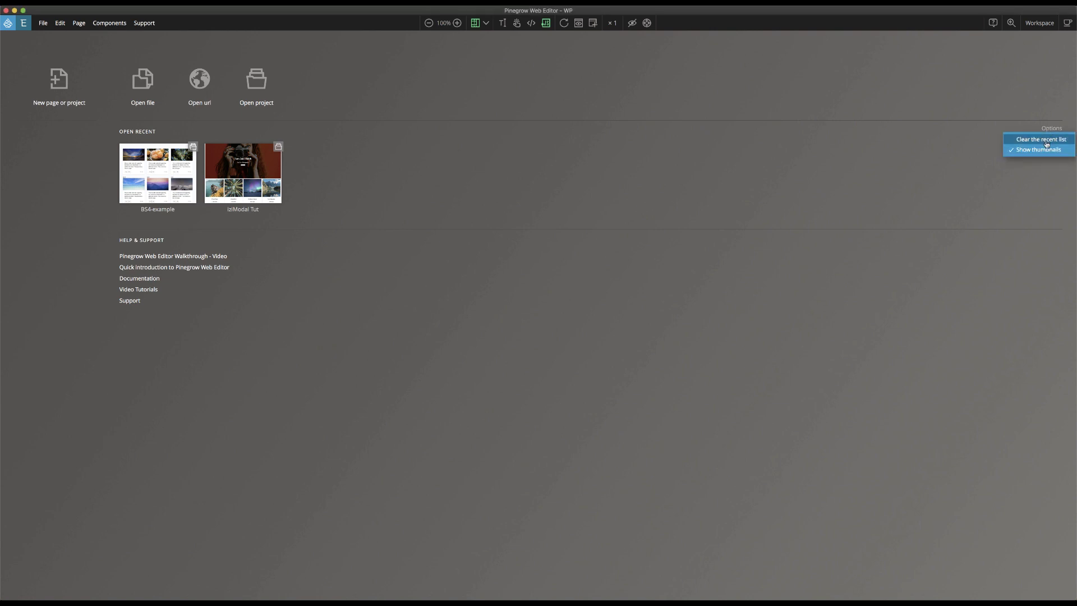
left_click(1048, 152)
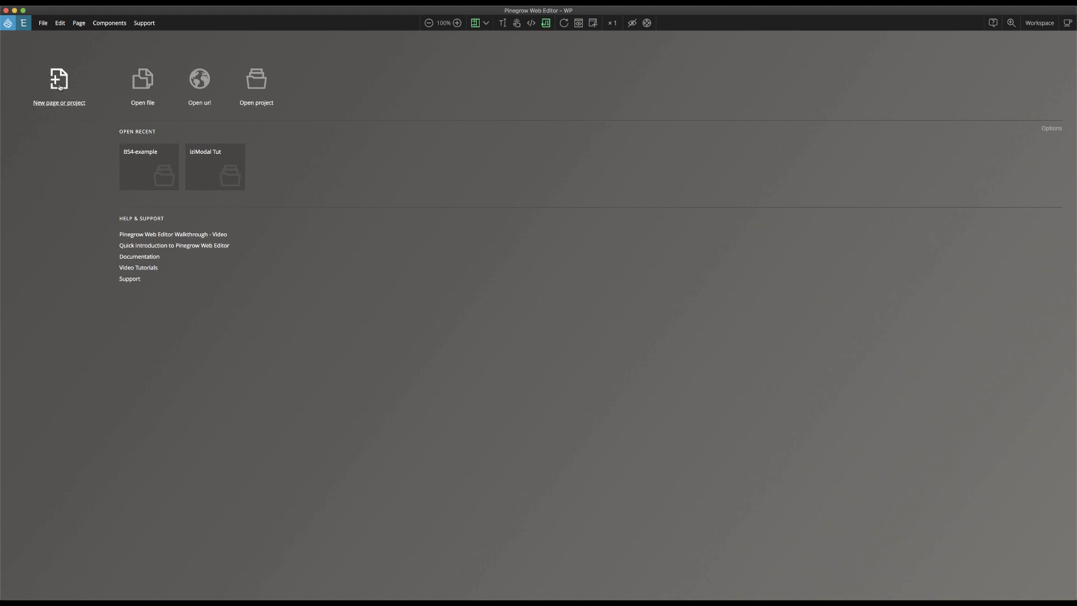
Create a new album.html page from the Bootstrap 4 album template.
left_click(60, 85)
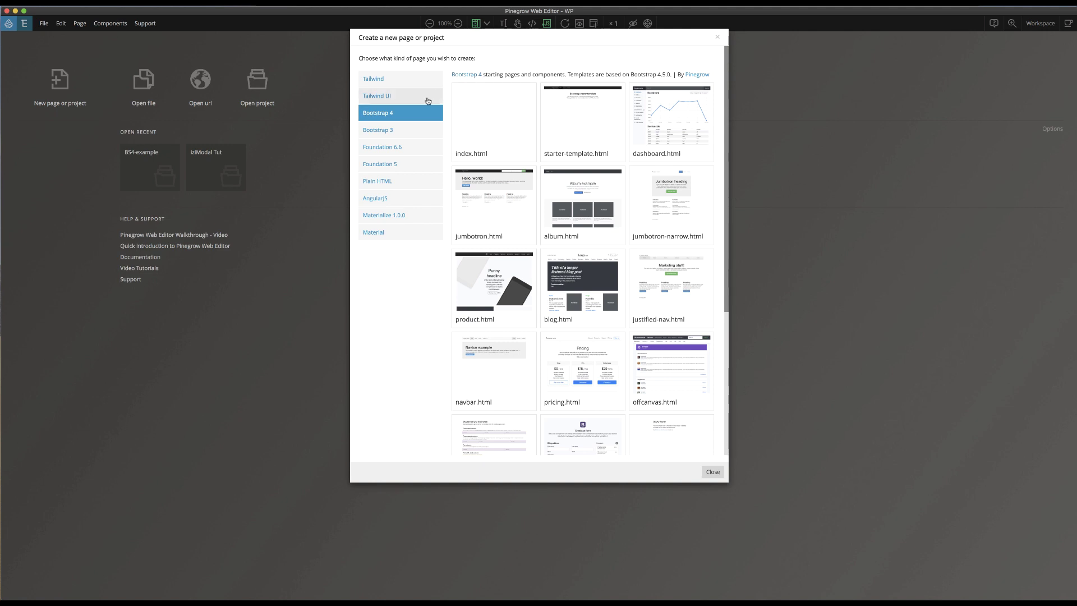
left_click(596, 236)
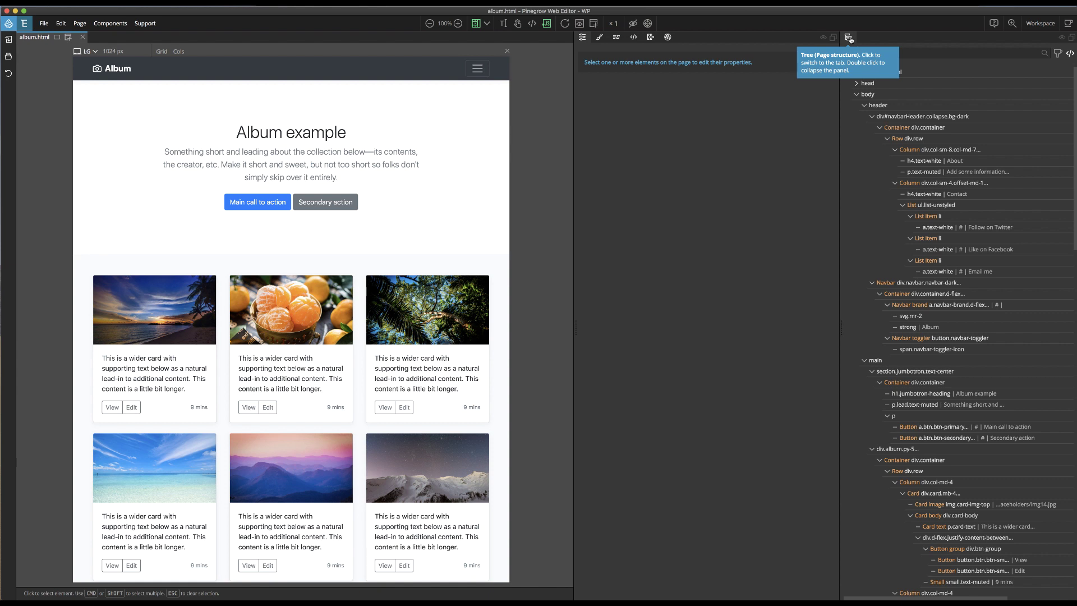
Dock the Tree panel in the left sidebar and show the Project panel beside it.
left_click_drag(848, 39, 21, 42)
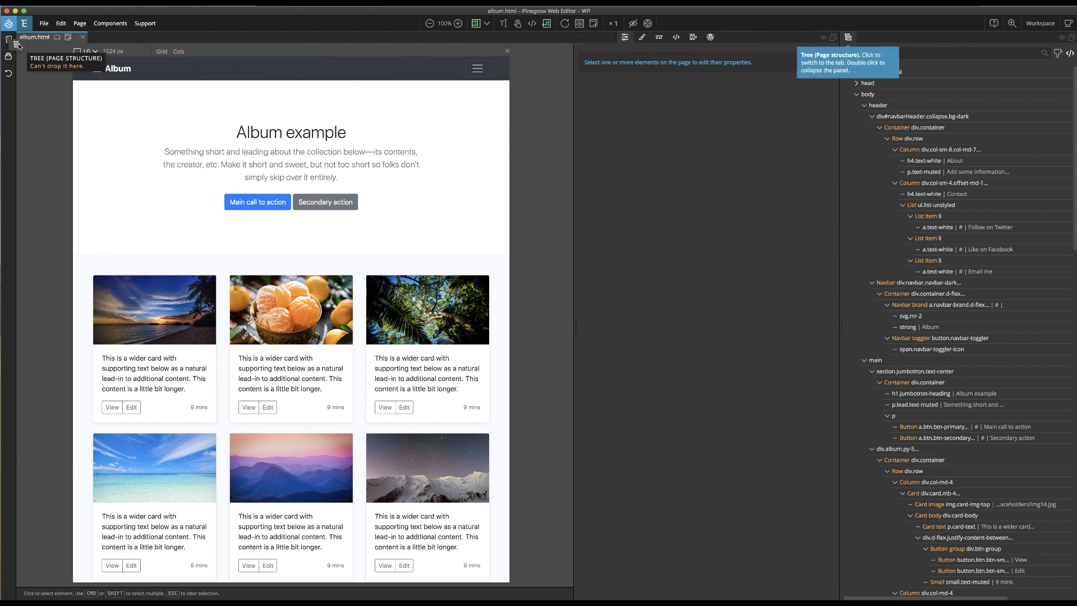
left_click_drag(22, 41, 14, 52)
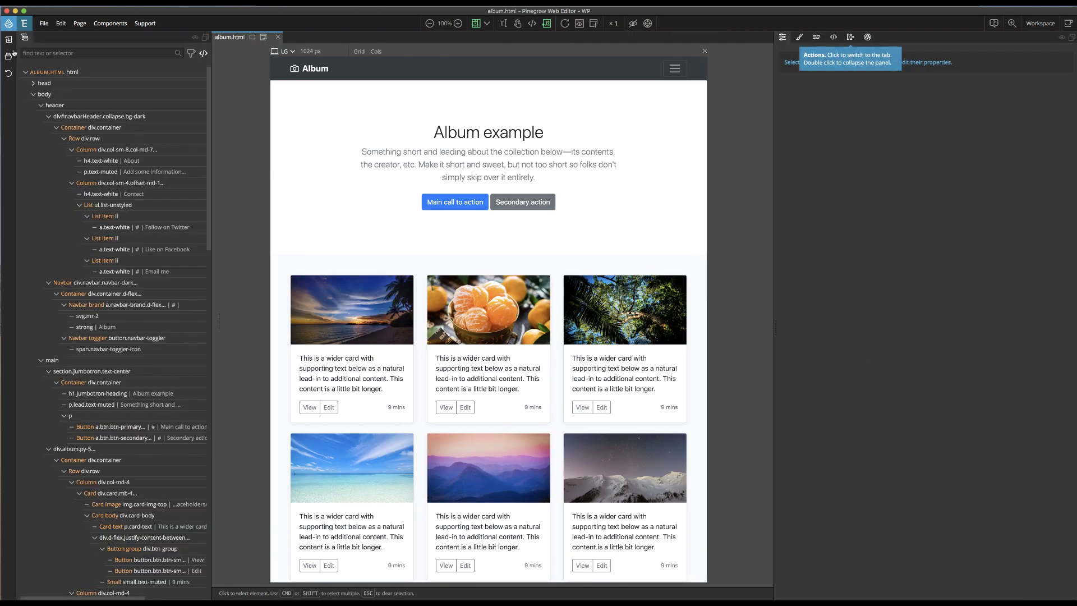
left_click(8, 55)
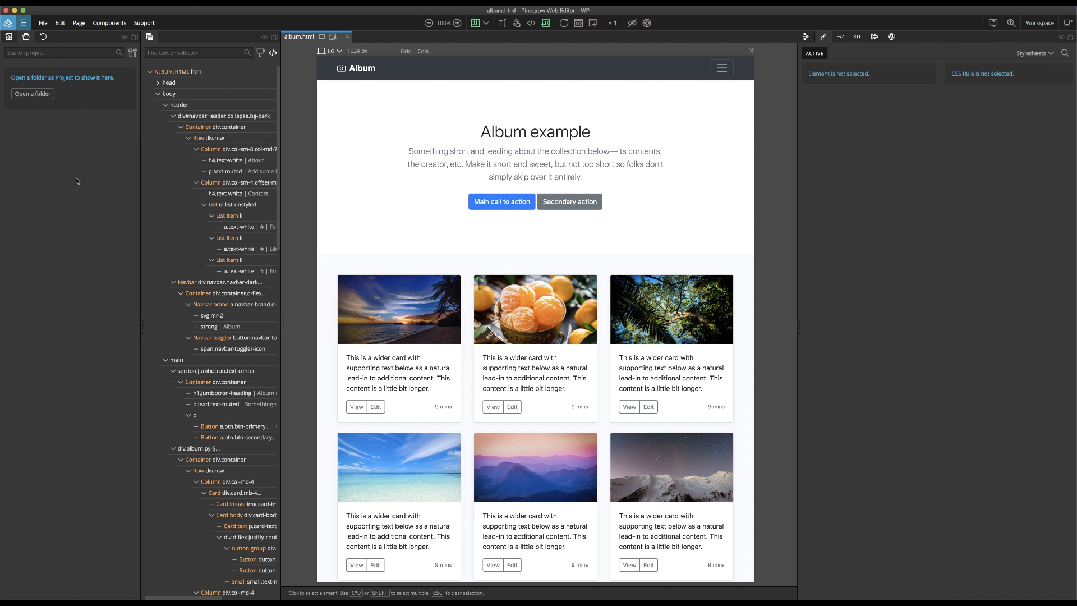
Save the page as album.html in a new htdocs/basic-overview folder.
left_click(44, 23)
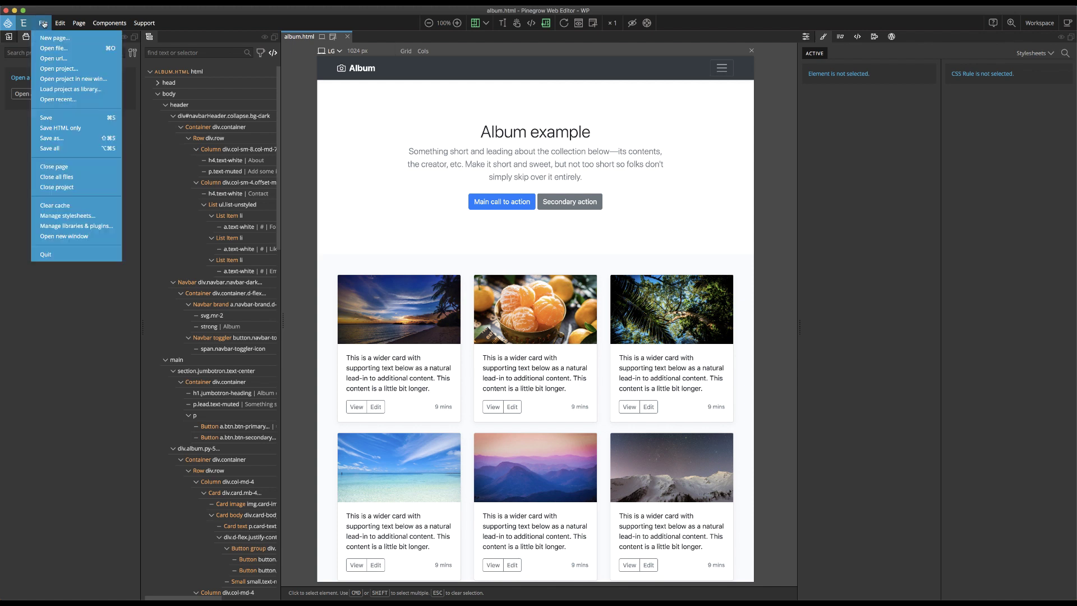
left_click(62, 138)
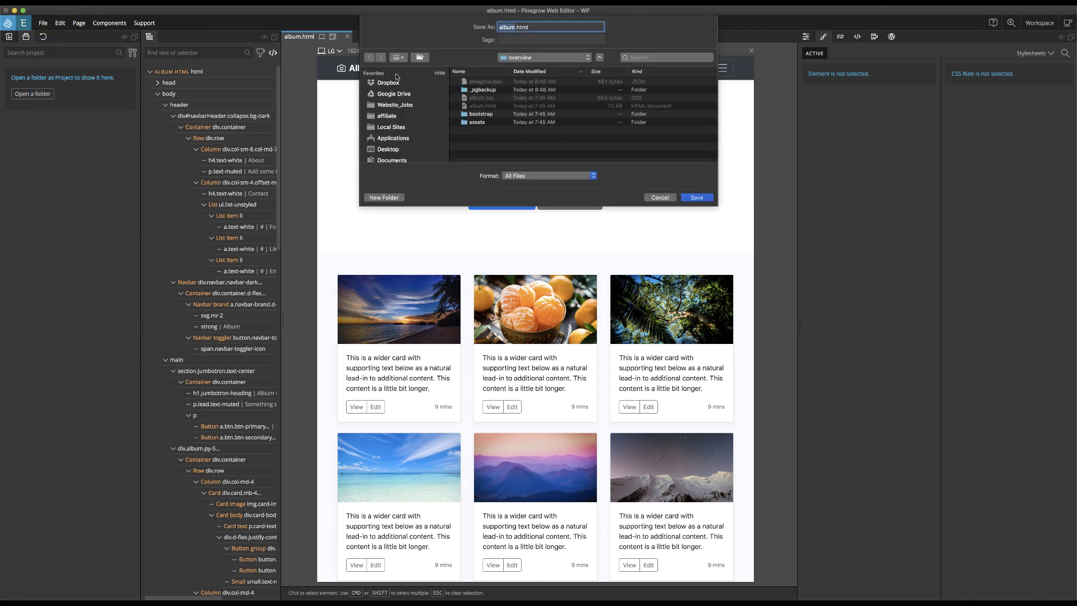
left_click(511, 59)
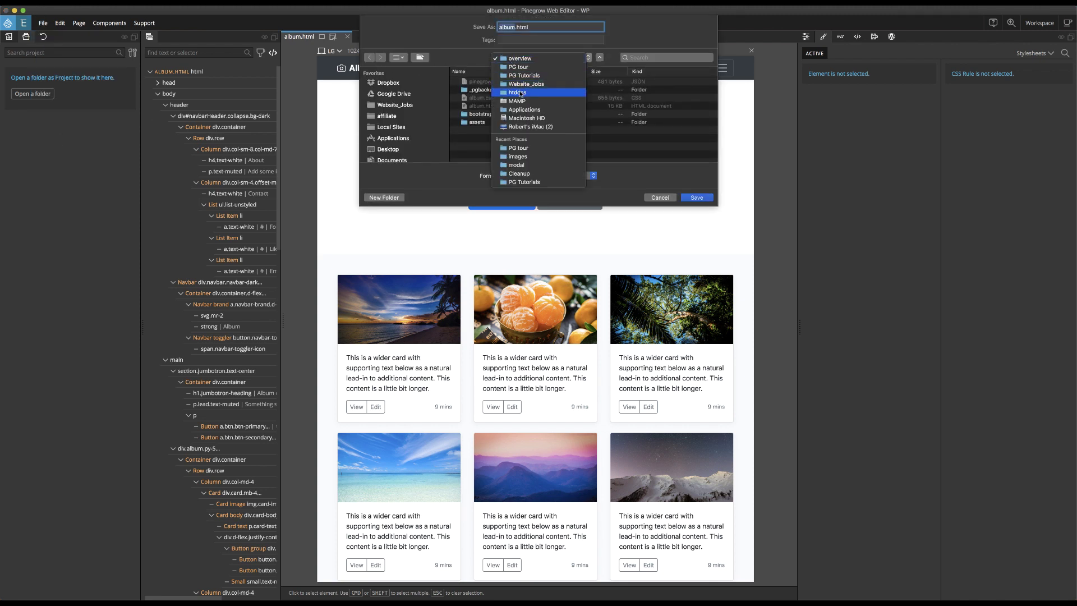
left_click(518, 92)
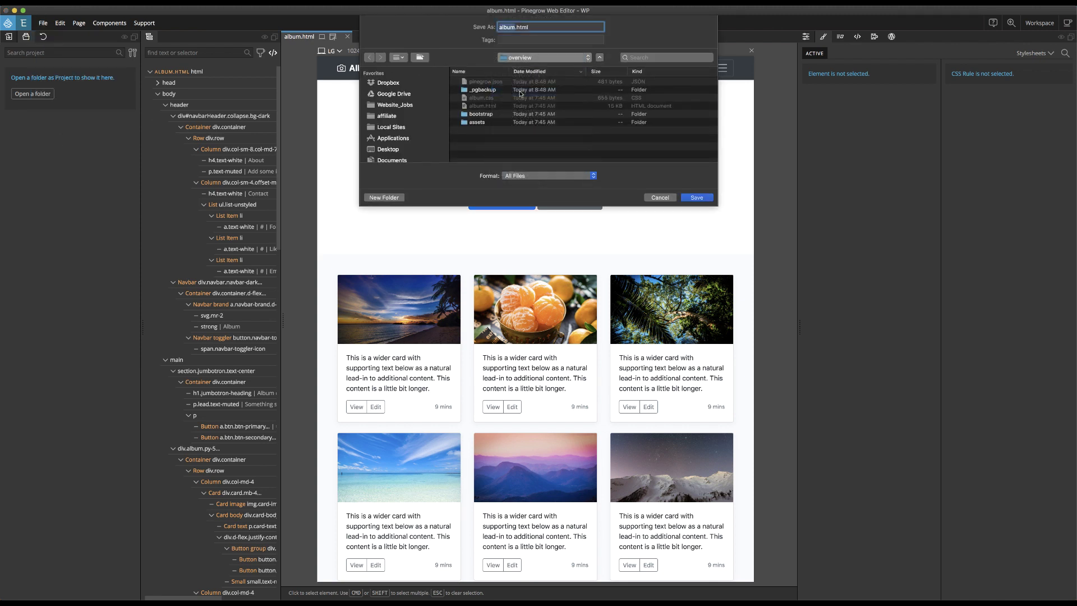
left_click(386, 197)
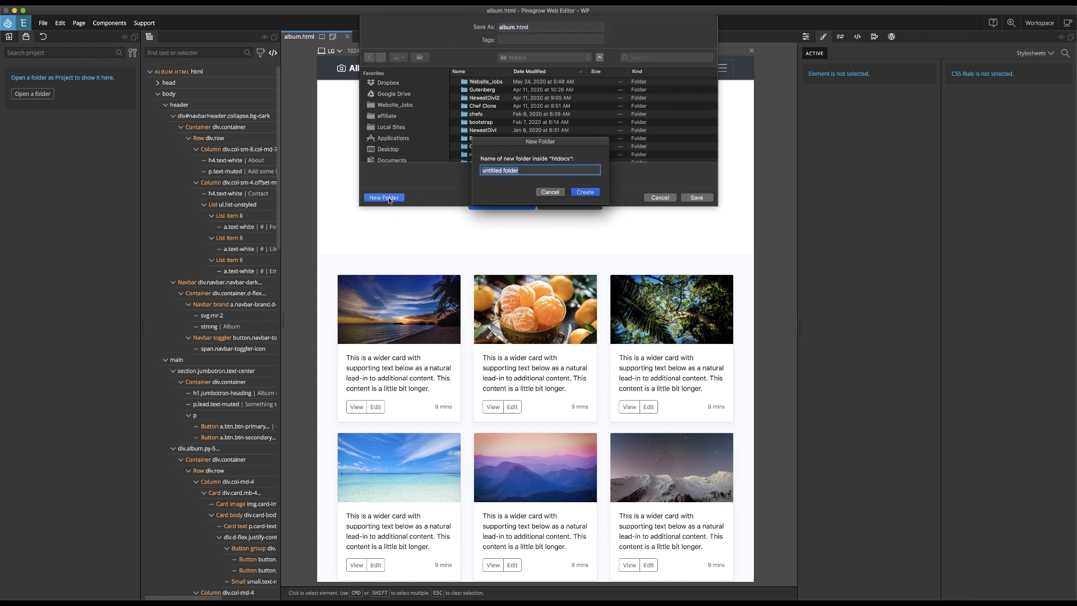
type("basic-")
type("overview")
left_click(585, 192)
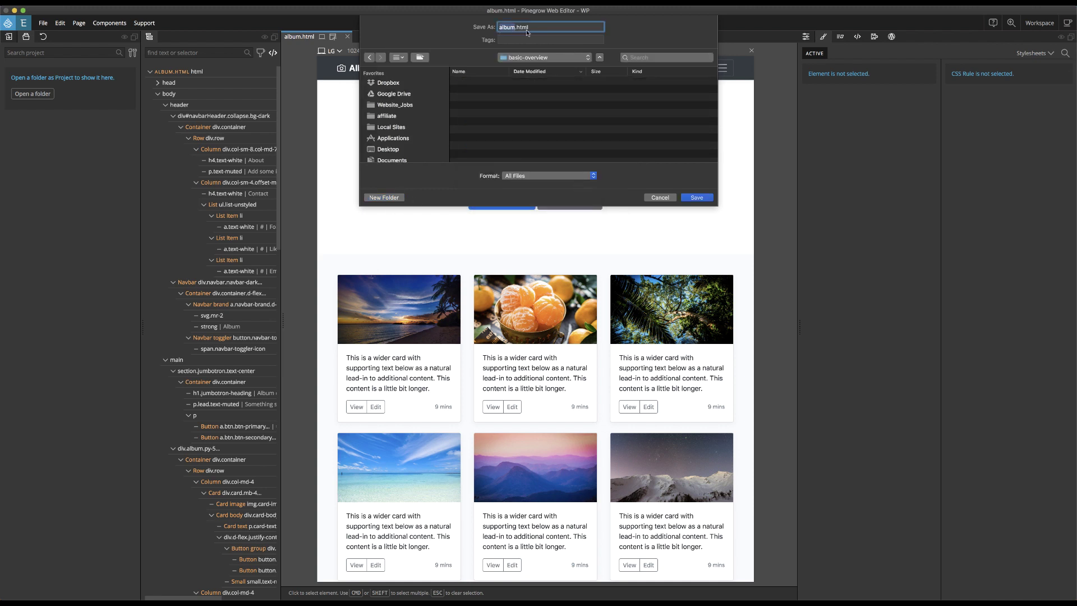
left_click(696, 199)
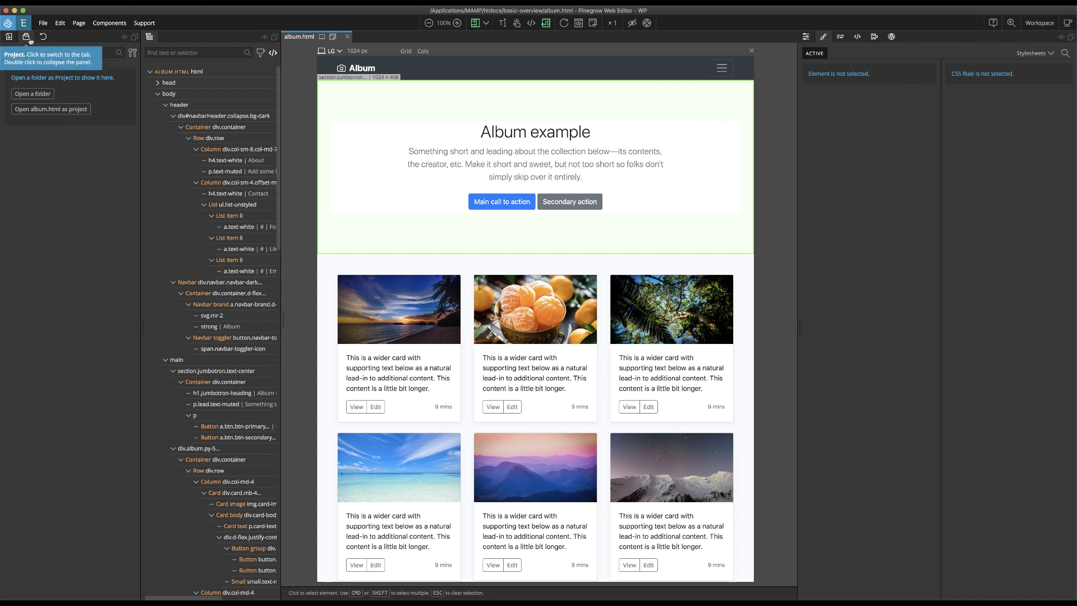
Open basic-overview as a project and expand its bootstrap, css and js folders.
left_click(40, 109)
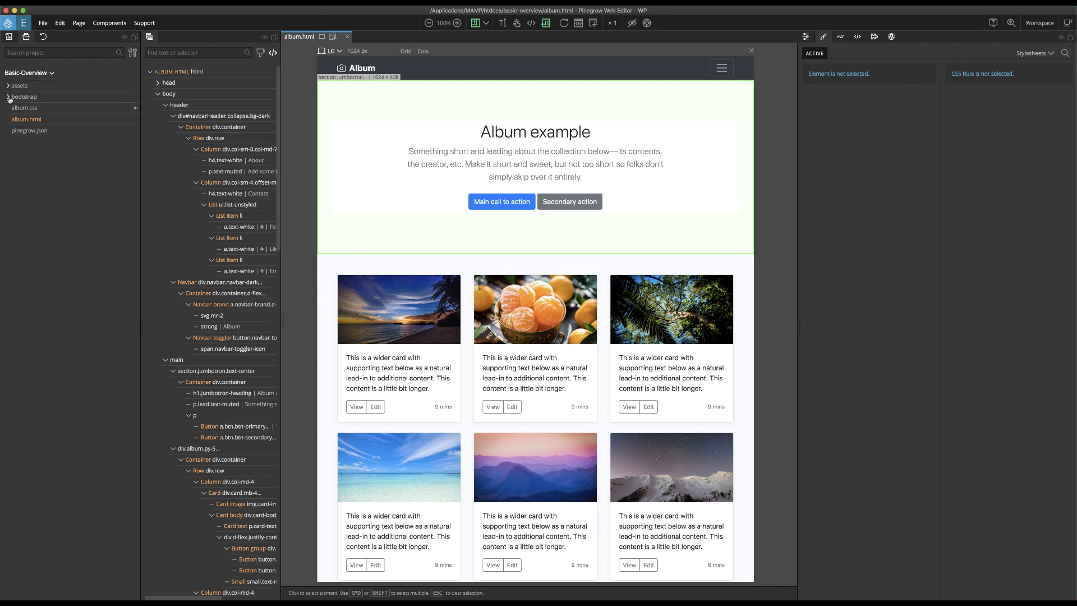
left_click(8, 97)
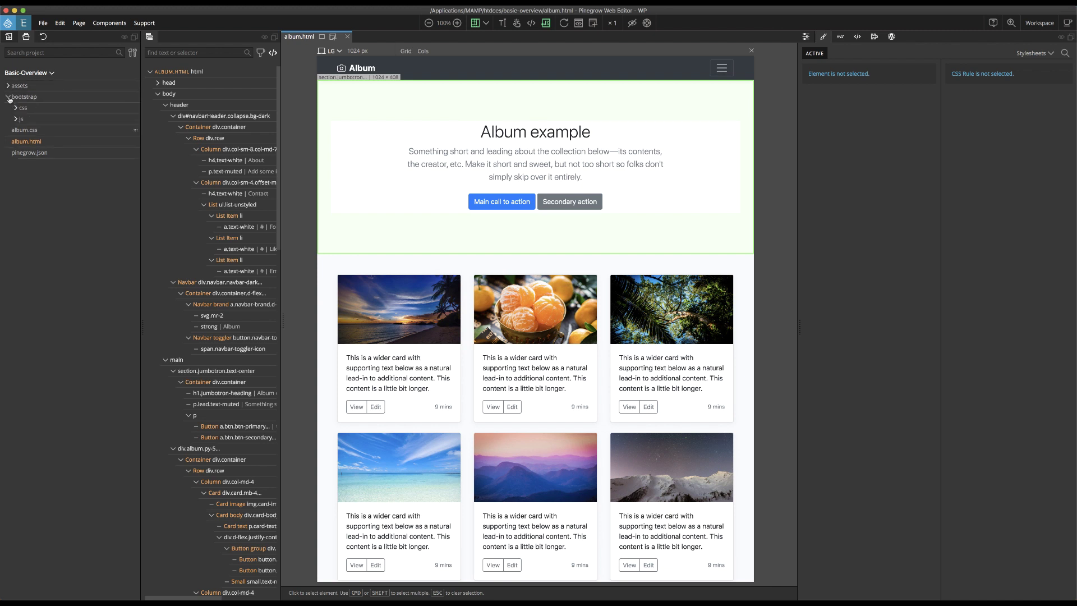
left_click(17, 109)
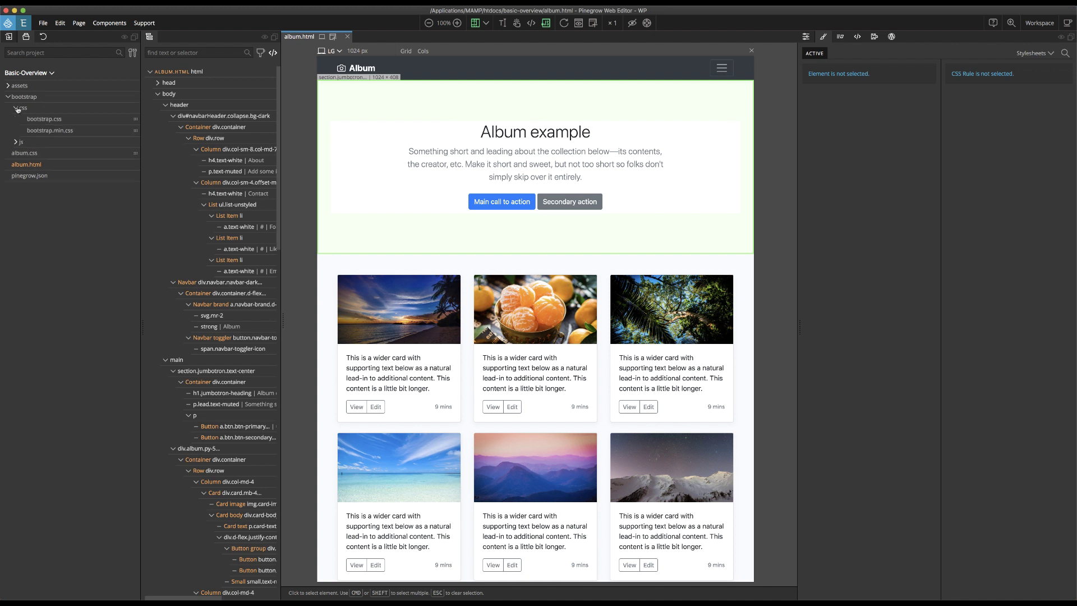
left_click(19, 143)
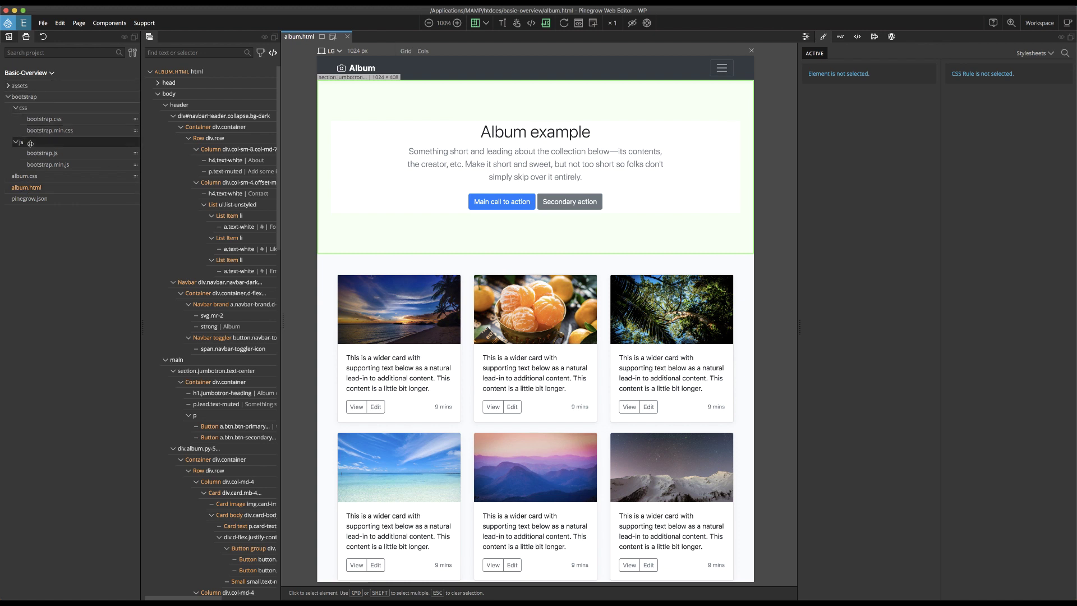
double_click(29, 177)
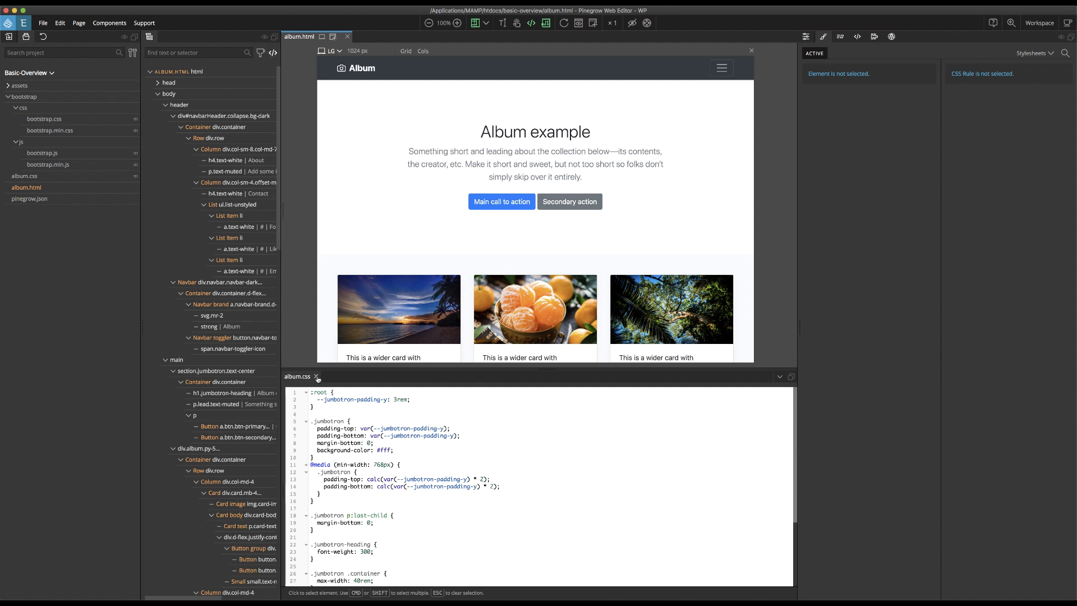
left_click(317, 377)
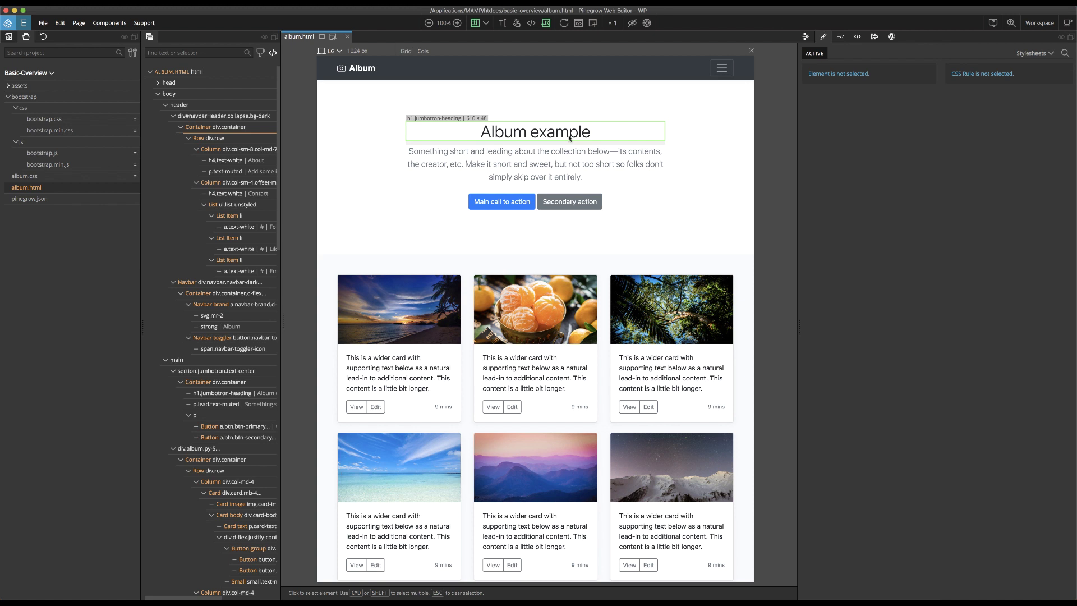
left_click(570, 138)
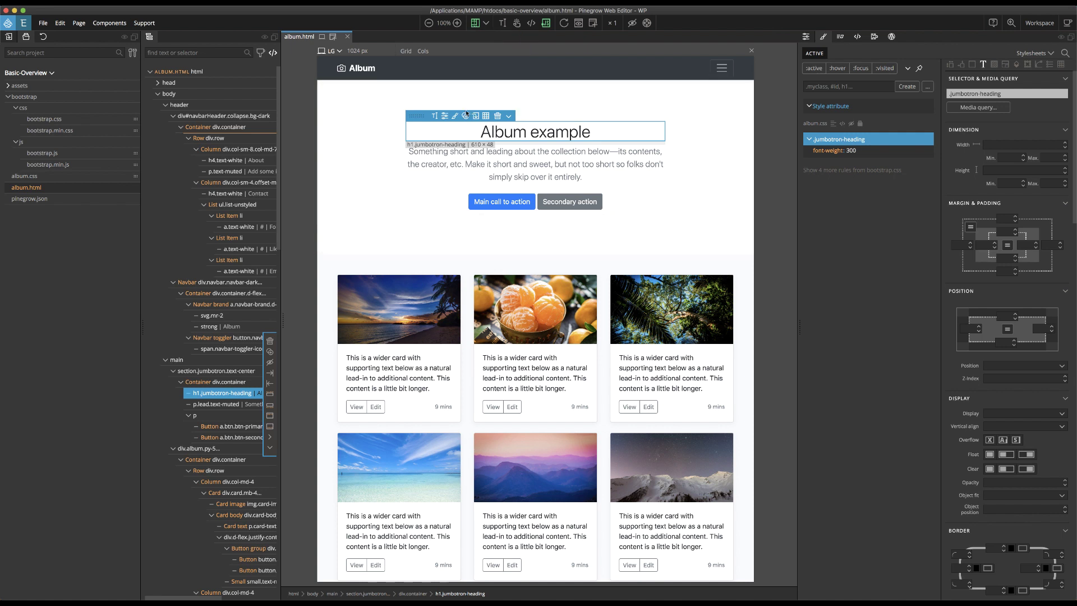
left_click(438, 116)
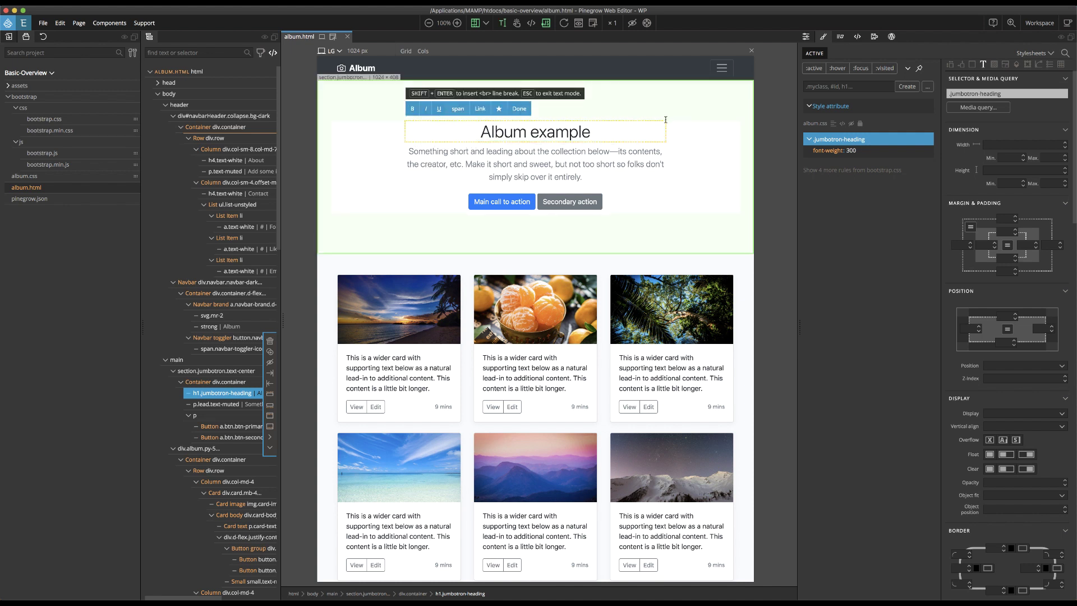
left_click(651, 130)
key("BackSpace")
type("e")
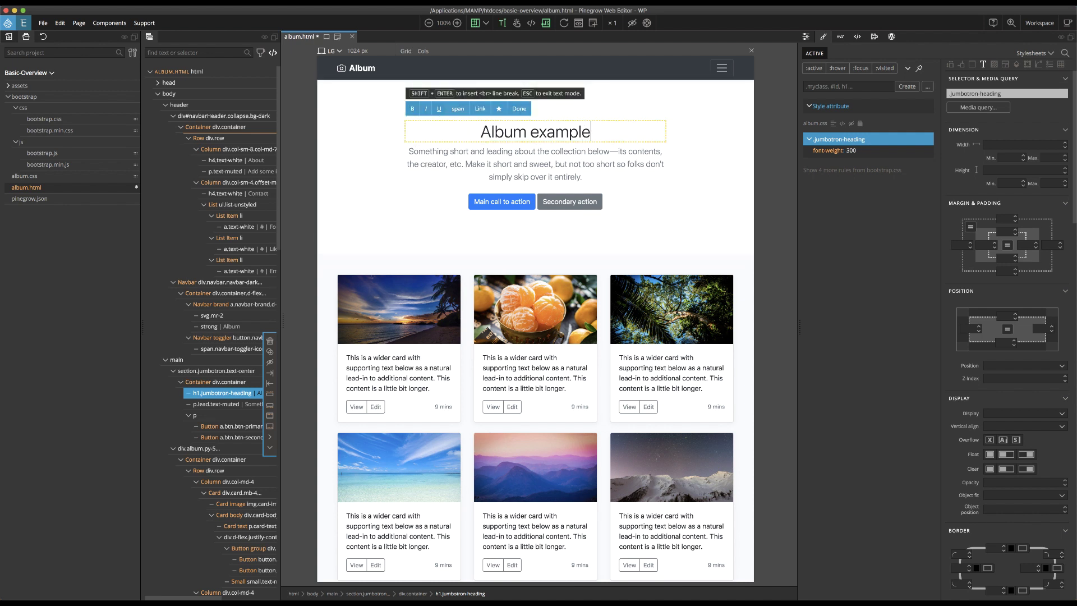
left_click(517, 111)
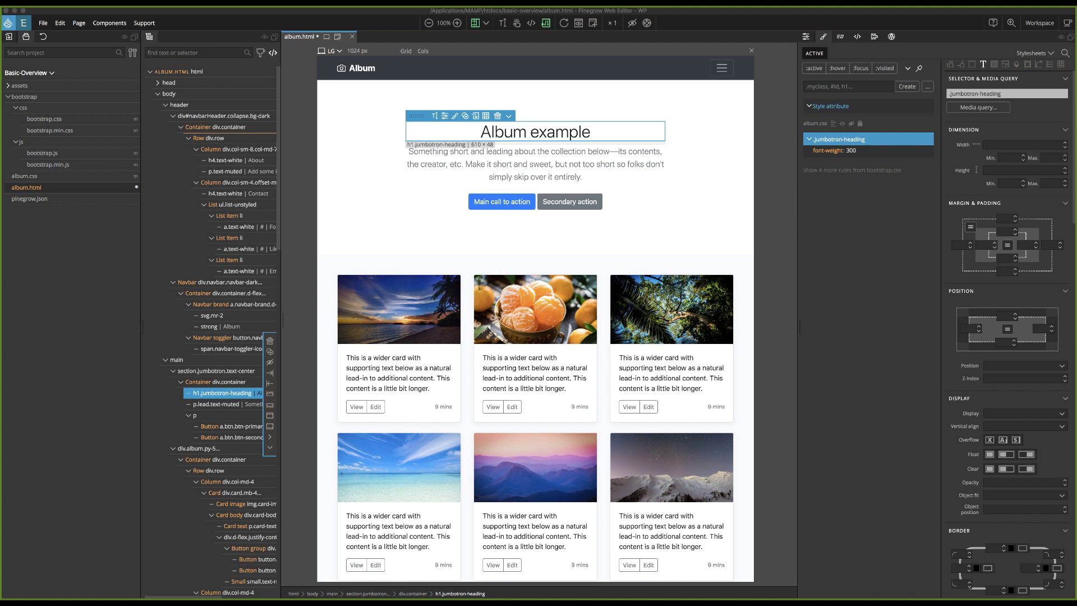
Add a second page view and hide the element tree to widen the views.
left_click(340, 53)
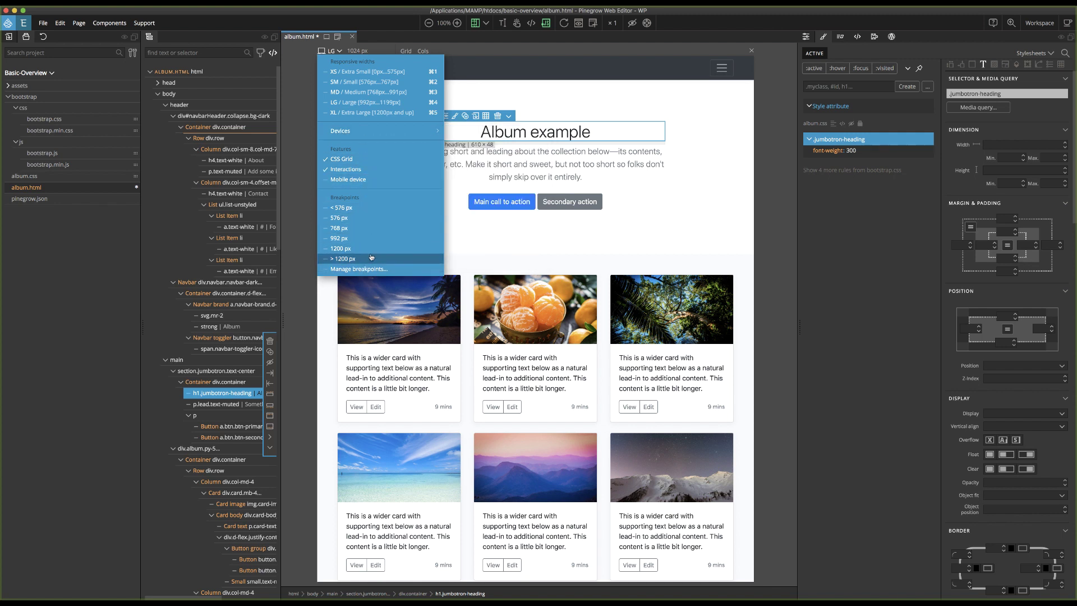
left_click(629, 58)
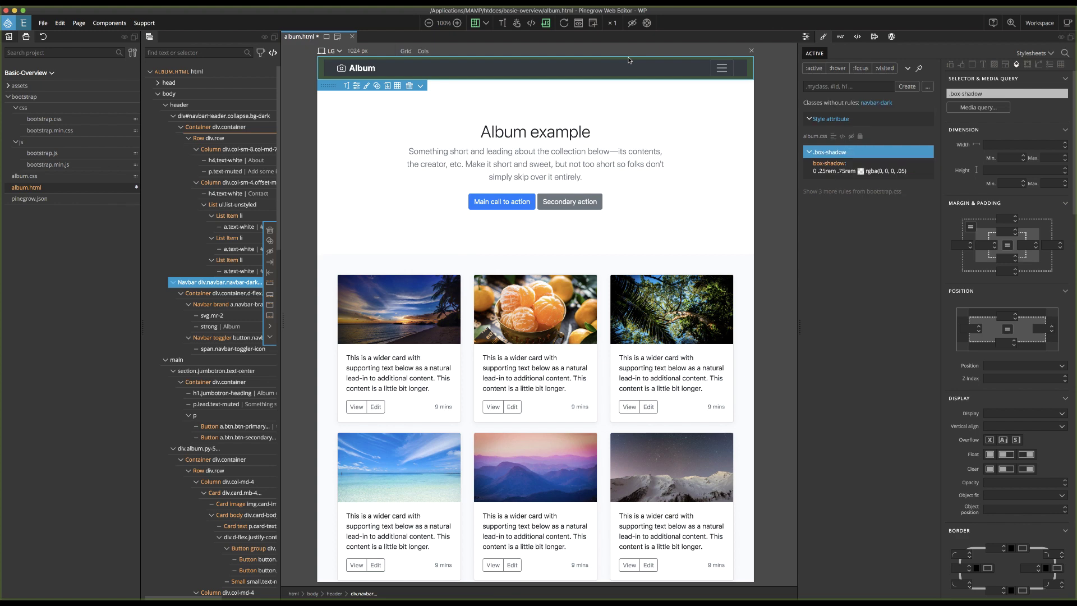
left_click(337, 38)
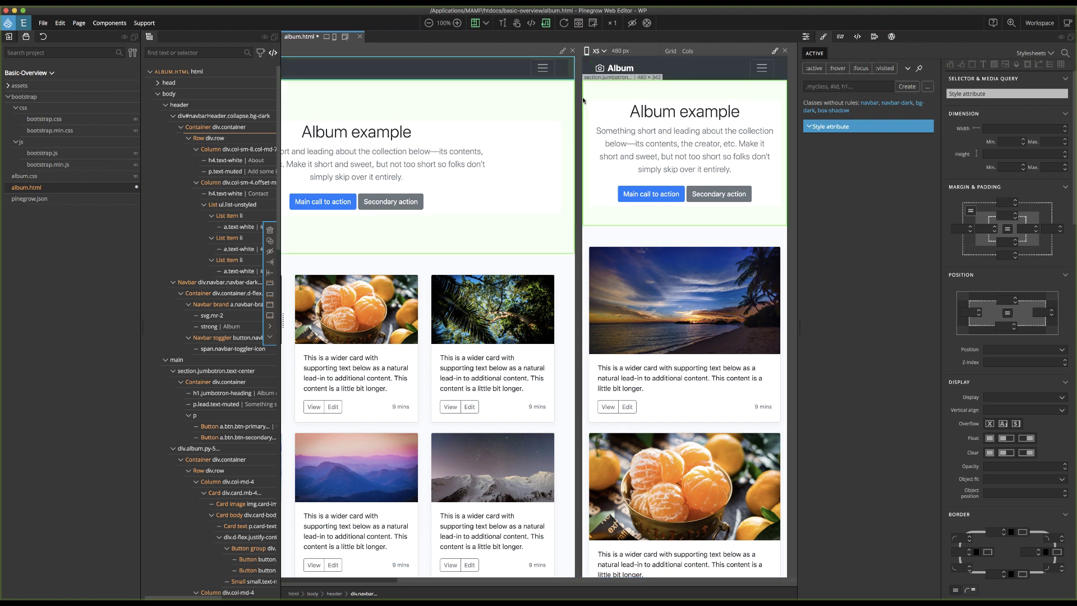
left_click(152, 38)
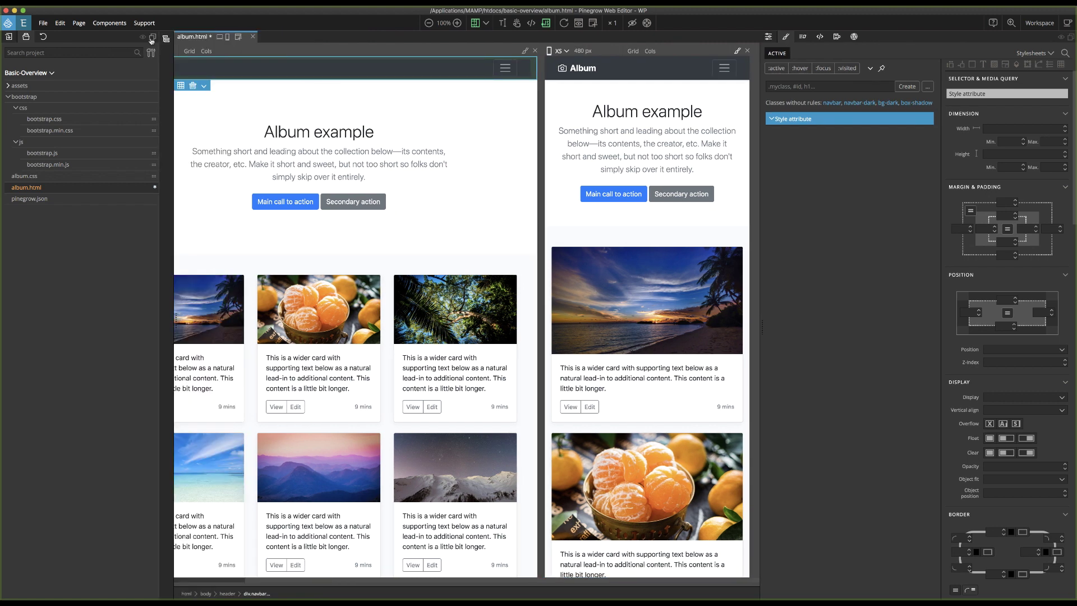
Set the main view to MD 768 px, close the XS 480 px view, restore the tree.
left_click(200, 51)
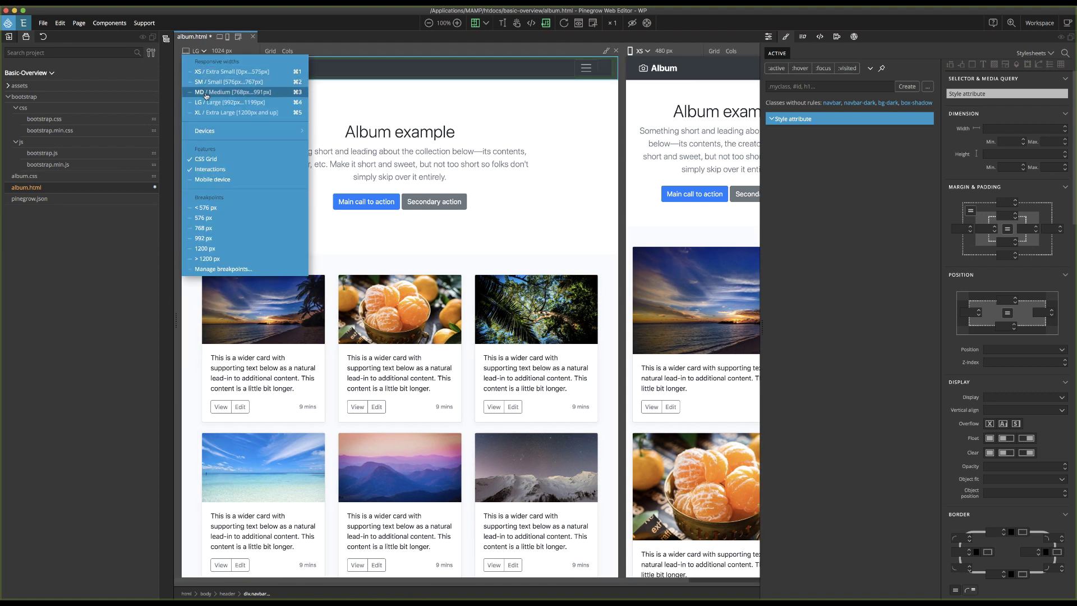
left_click(206, 92)
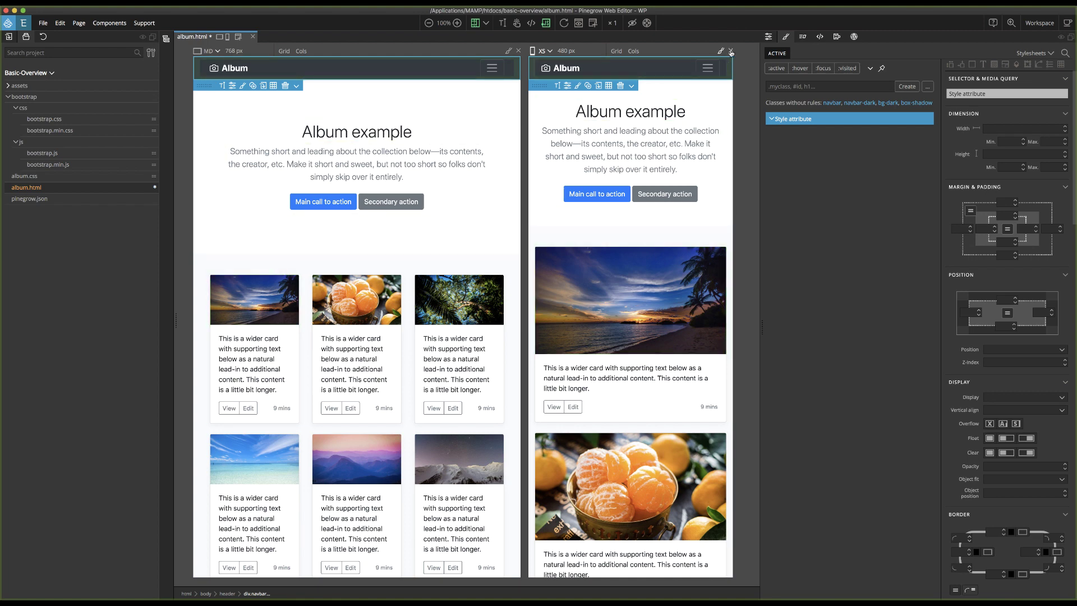
left_click(730, 51)
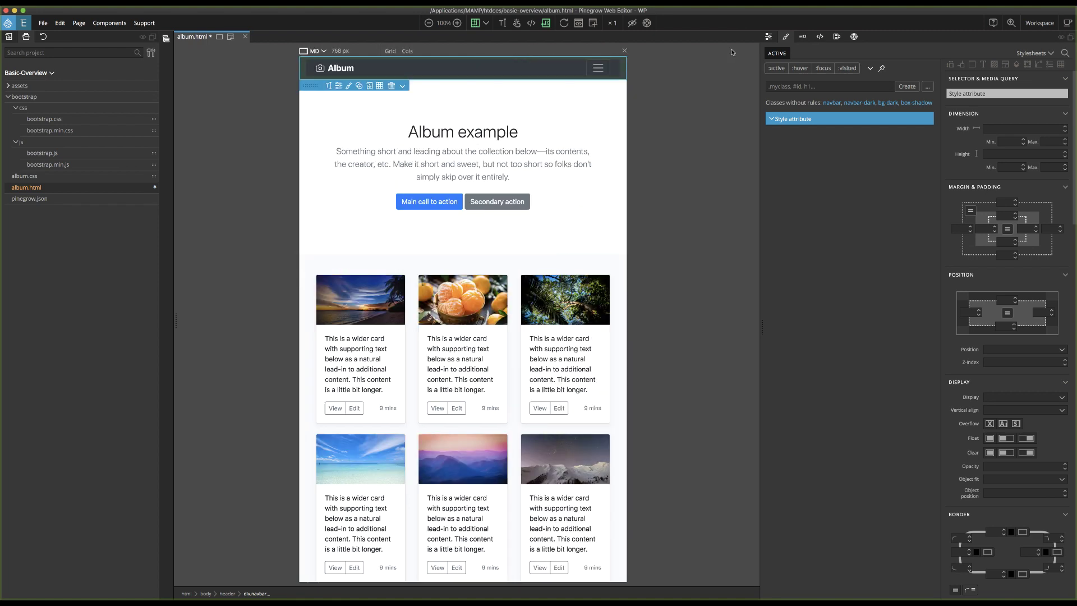
left_click(166, 39)
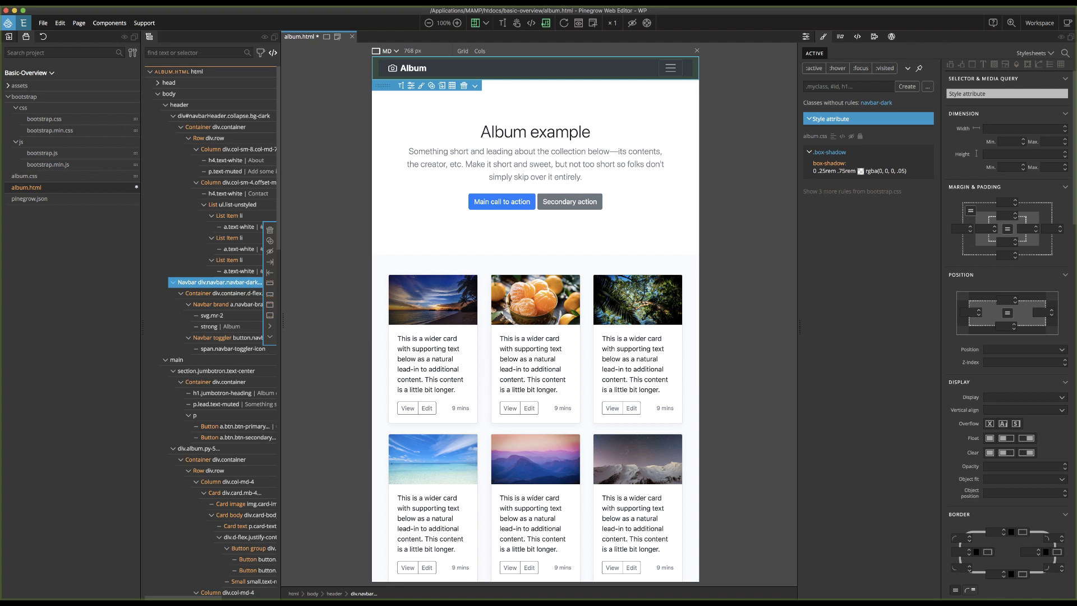
Show the Properties panel and select the 'Album example' h1 heading.
left_click(804, 37)
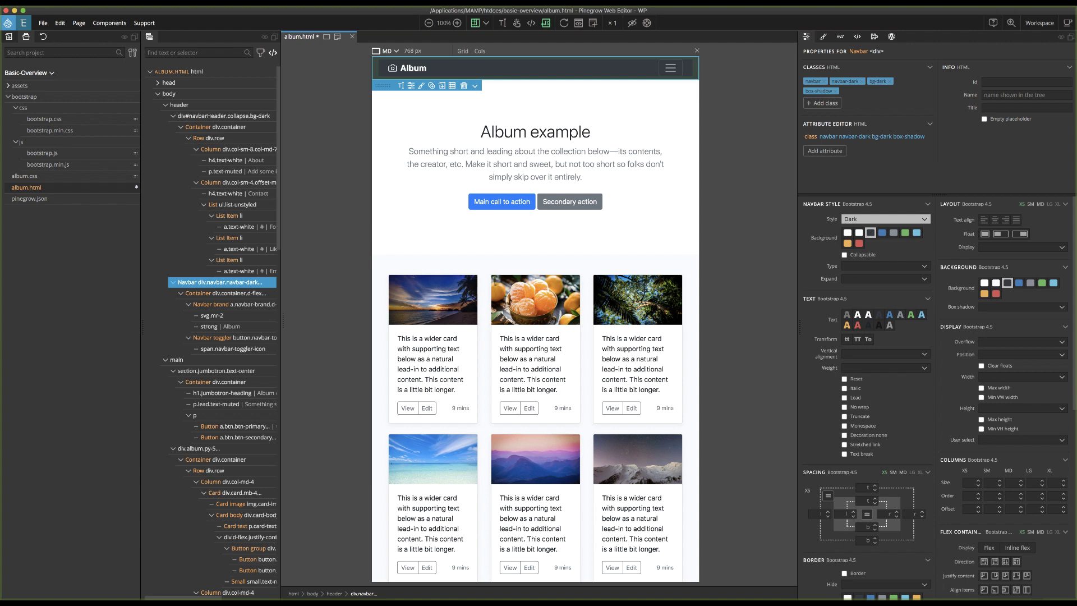
left_click(1041, 25)
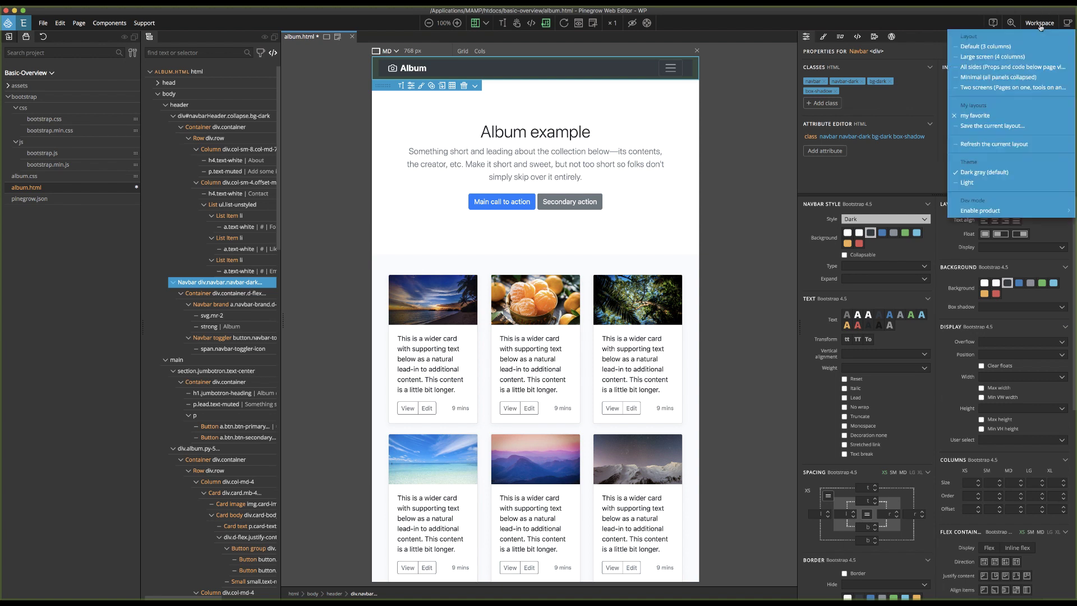
left_click(1042, 26)
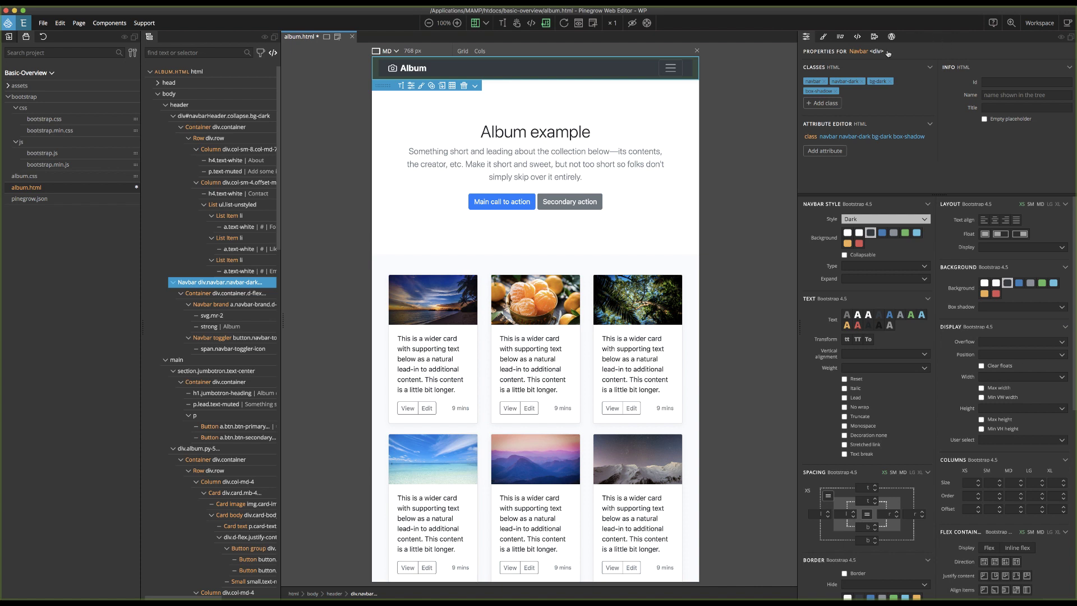
left_click(579, 130)
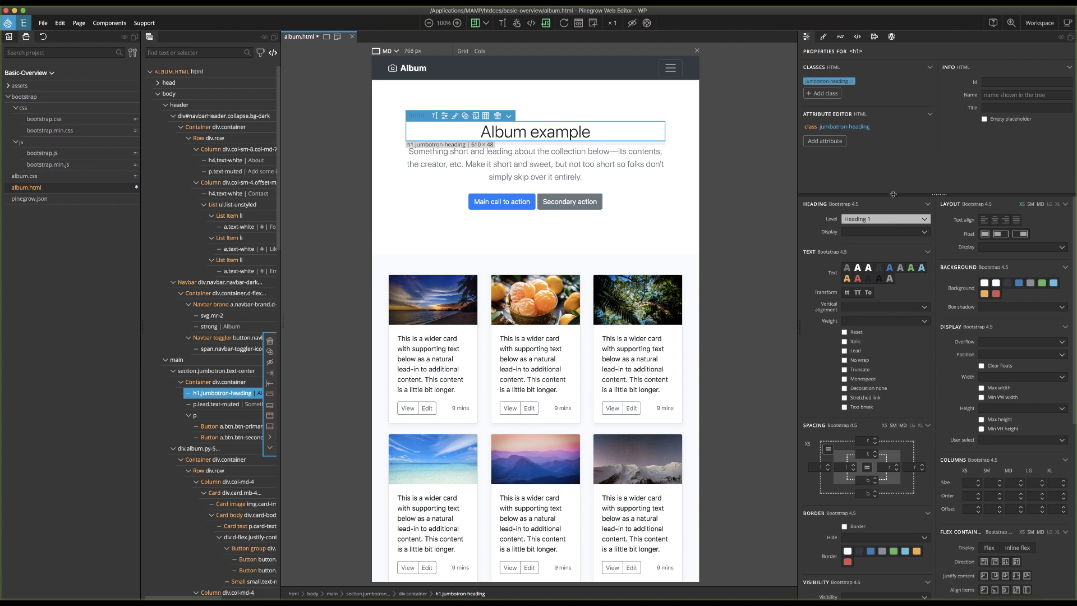
left_click(891, 268)
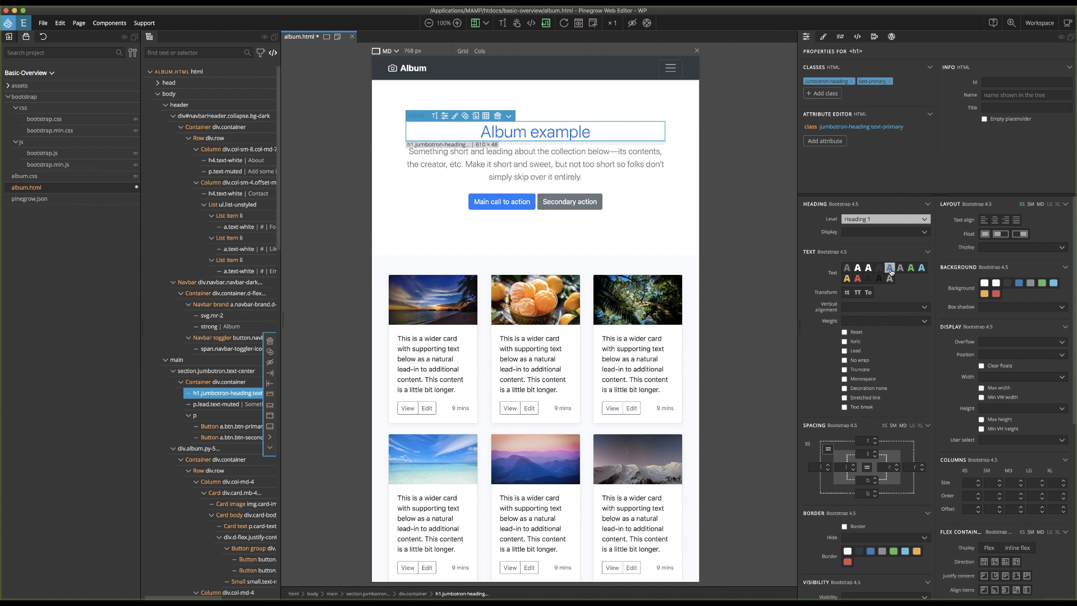
left_click(891, 270)
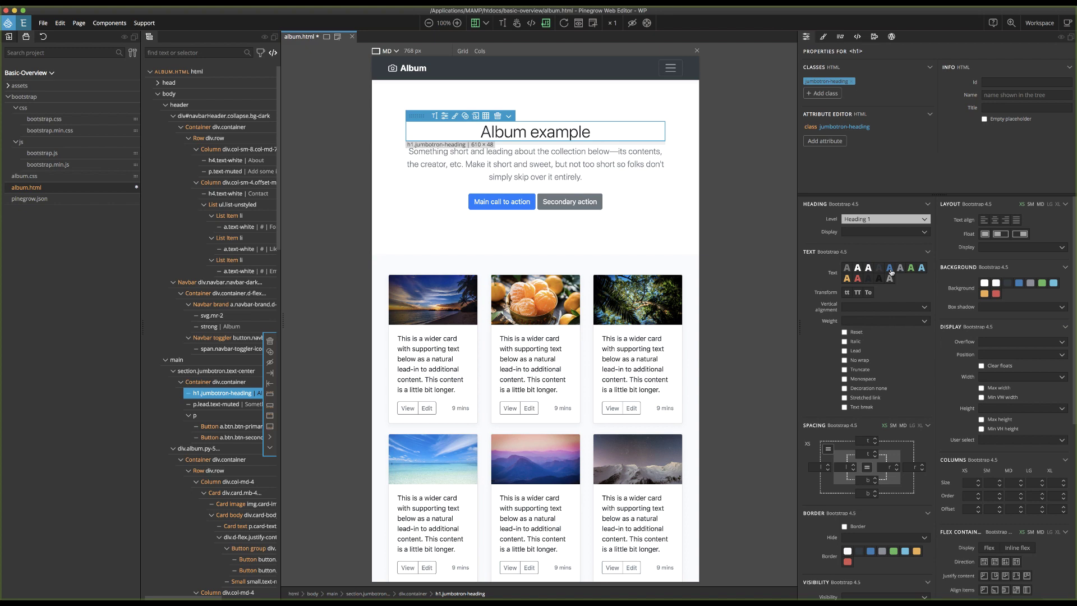
left_click(637, 298)
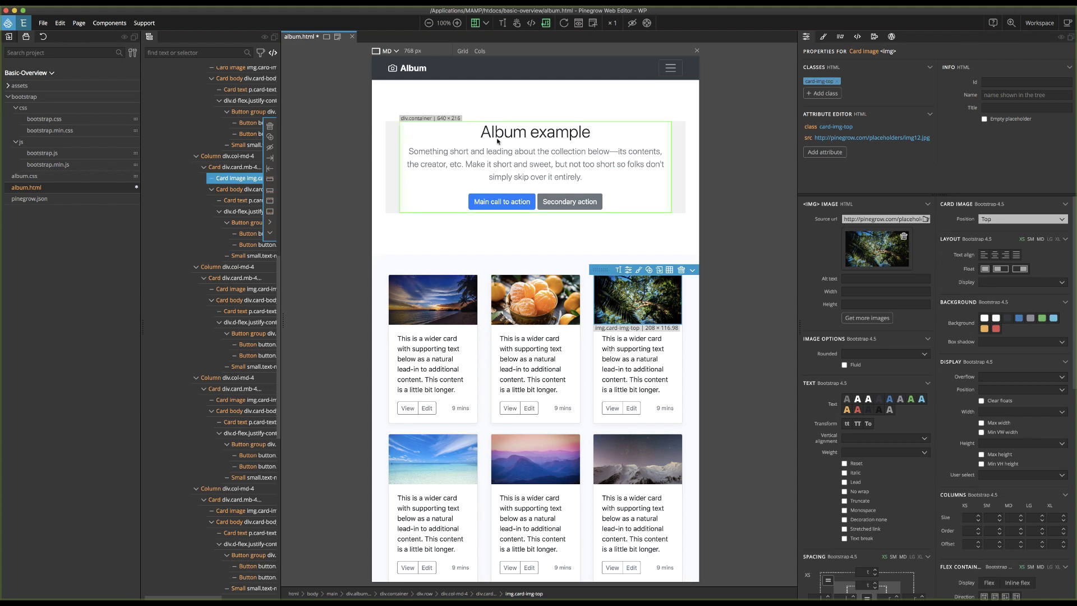
left_click(530, 133)
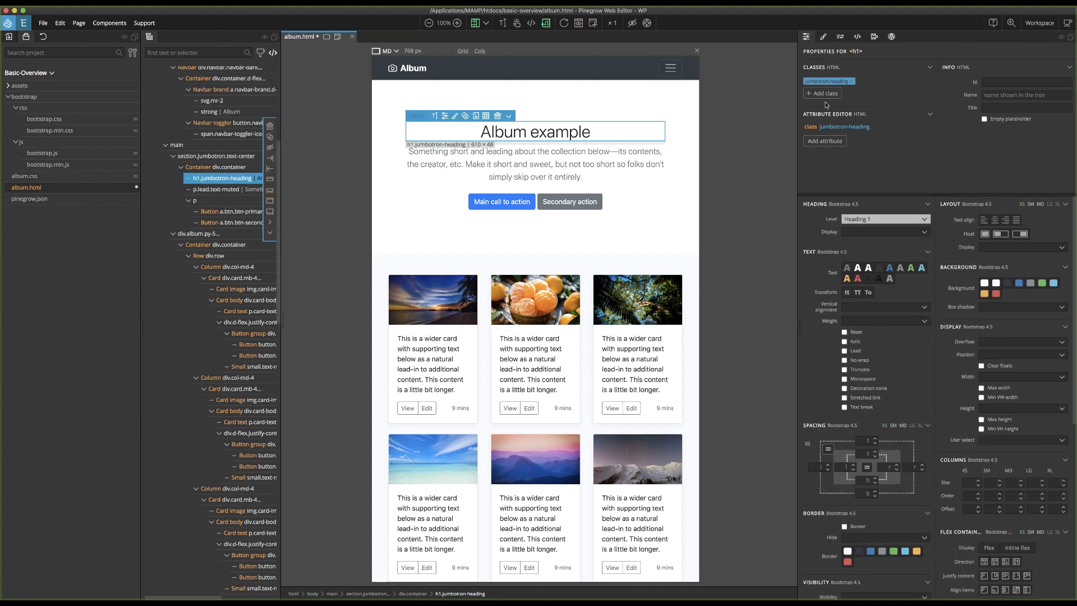
Show the heading's Style rules, previewing at XS width then back at MD.
left_click(824, 39)
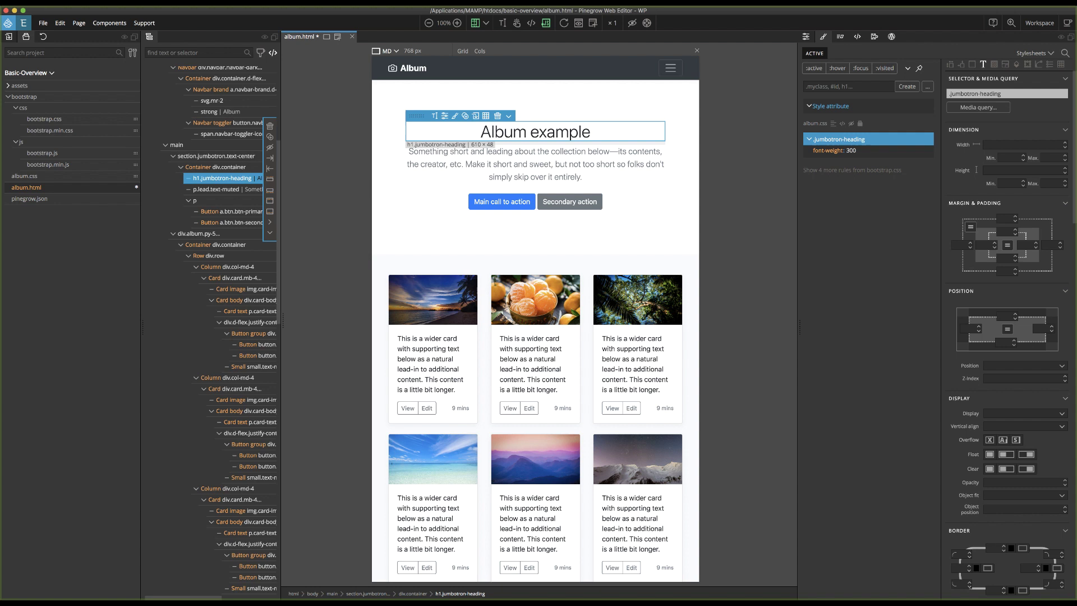
left_click(395, 53)
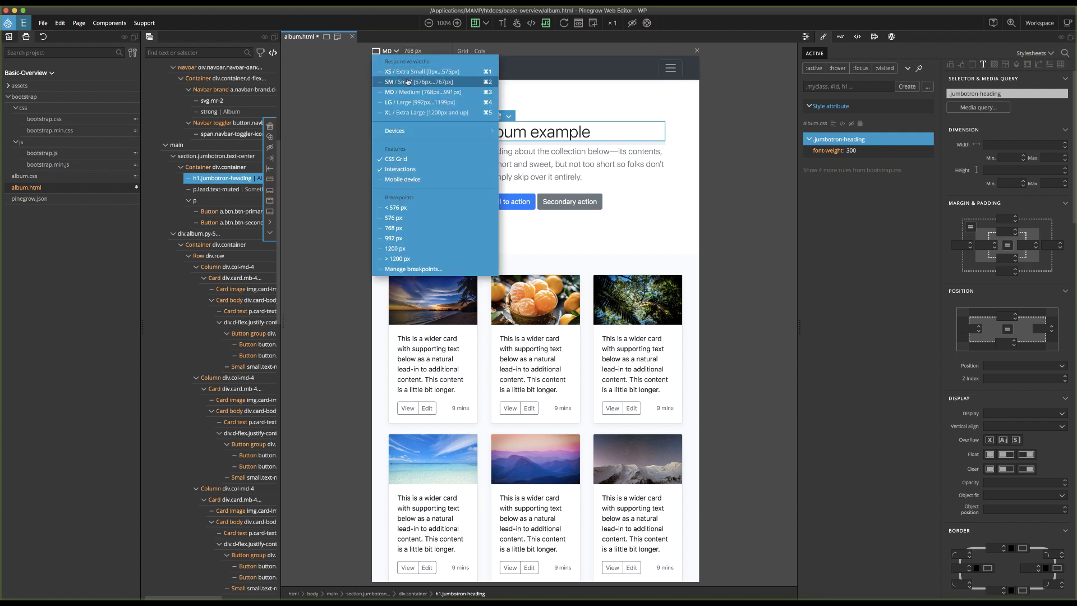
left_click(411, 72)
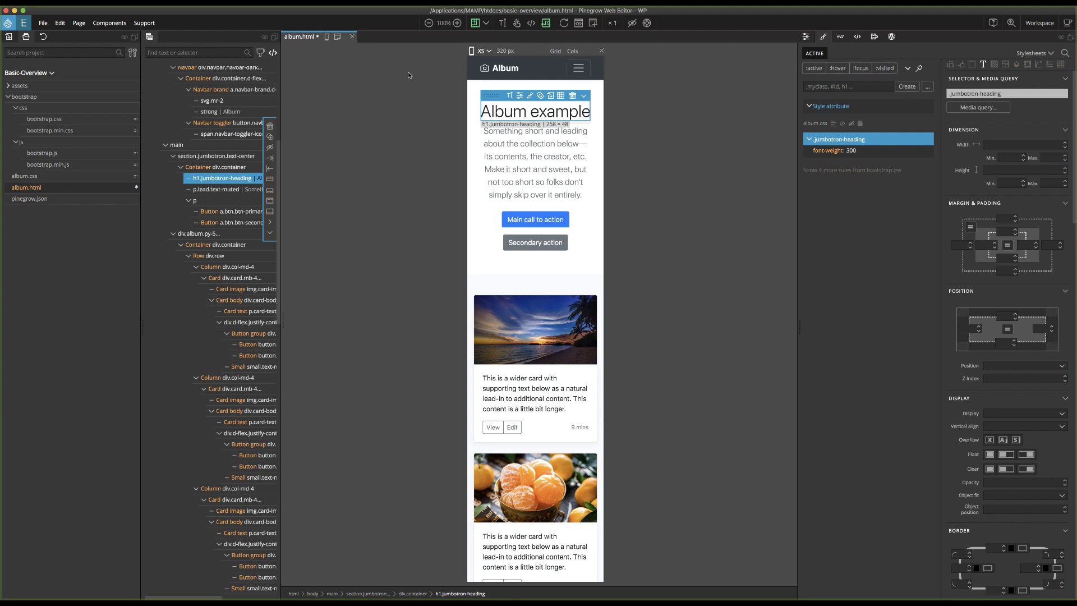
left_click(487, 53)
left_click(497, 93)
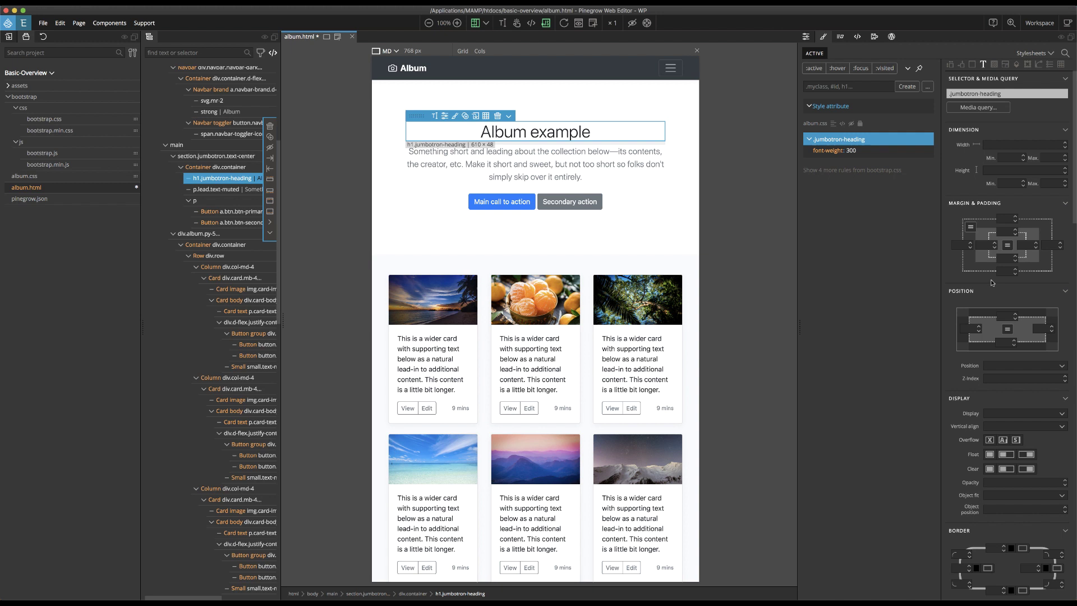
Add a .custom-text class rule to the heading, stored in album.css.
left_click(831, 87)
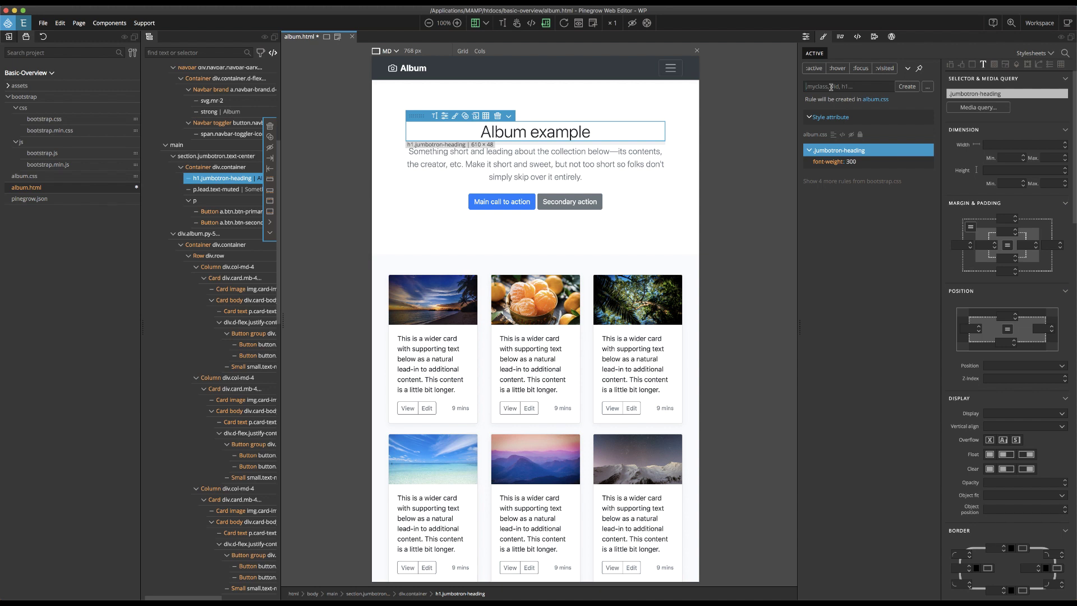
type(".custom-text")
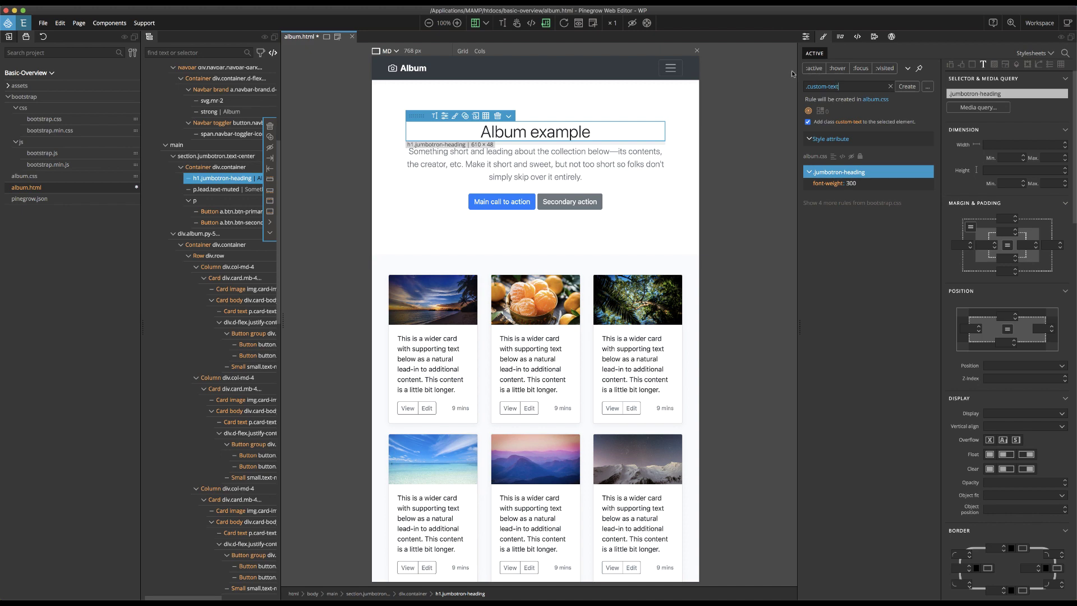
left_click(906, 84)
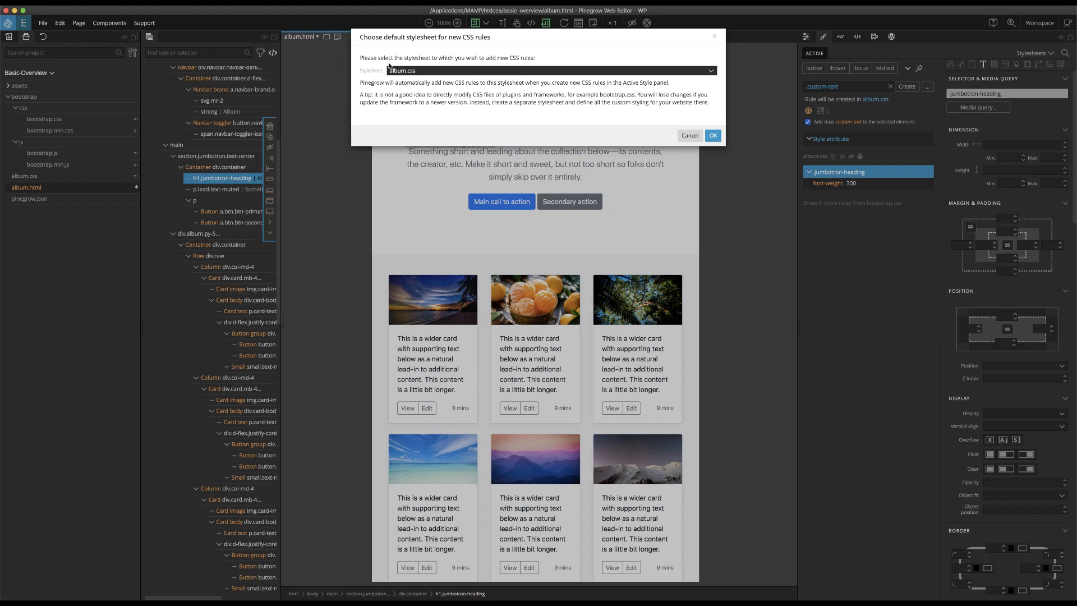
left_click(712, 136)
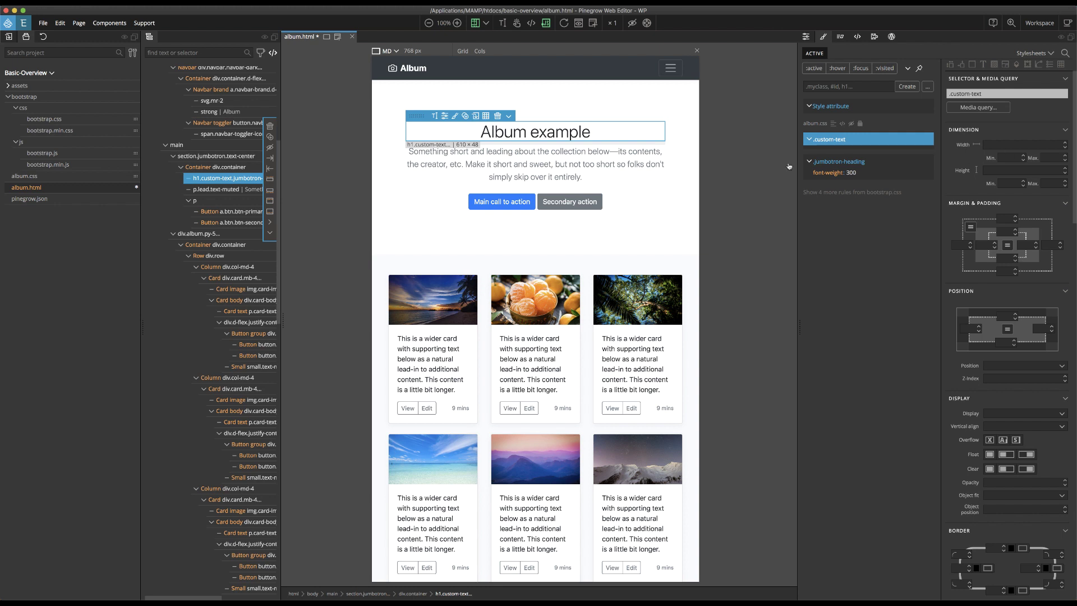
mouse_move(867, 139)
scroll(1010, 215, "down", 3)
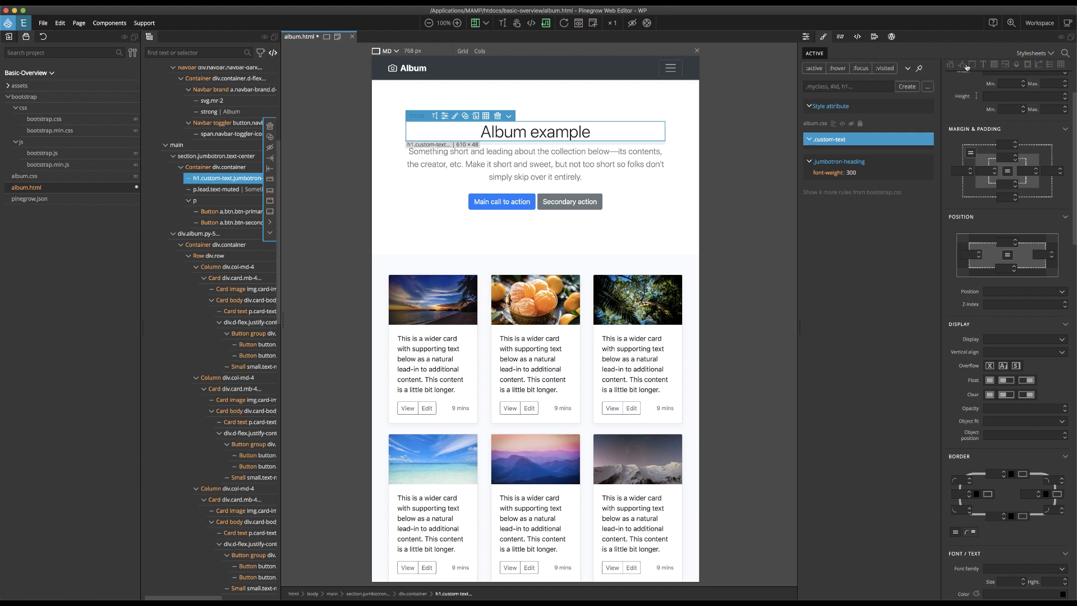
Set font-weight to 800 in the .custom-text rule's Font / Text settings.
left_click(984, 66)
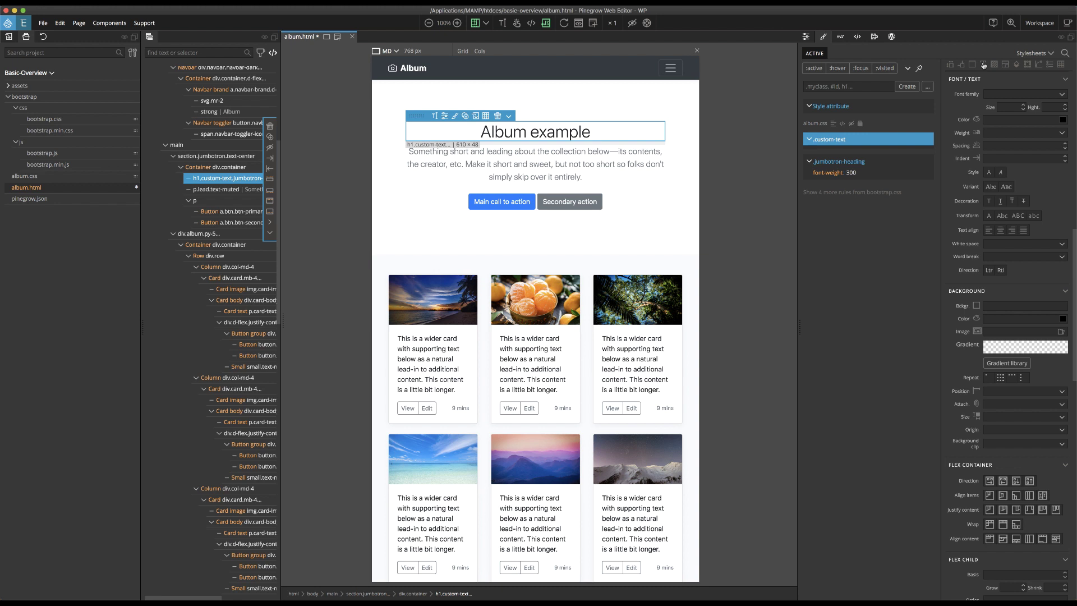
left_click(1062, 134)
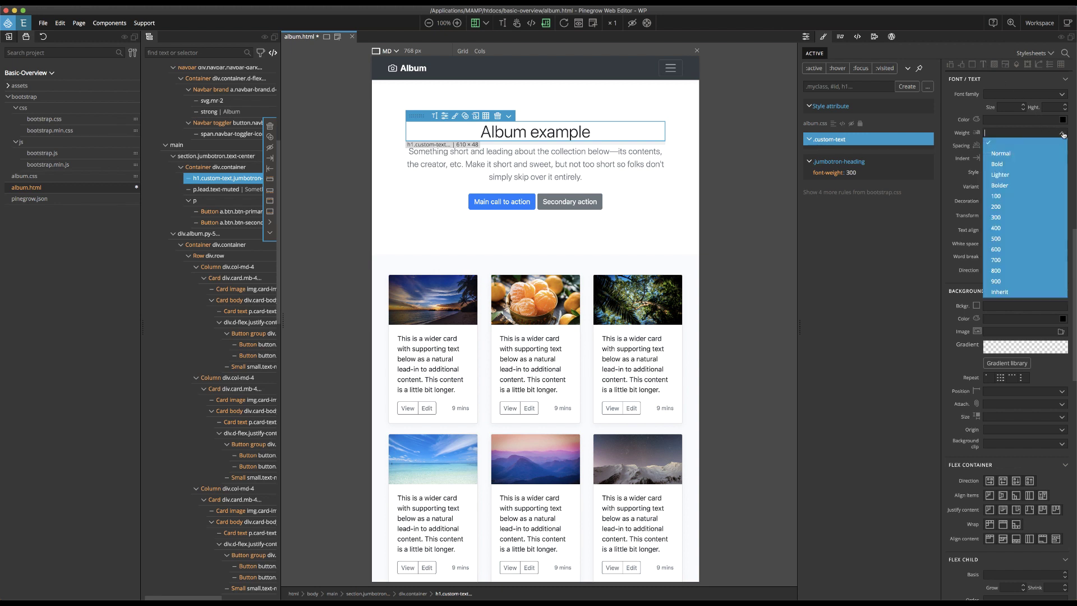
left_click(1030, 269)
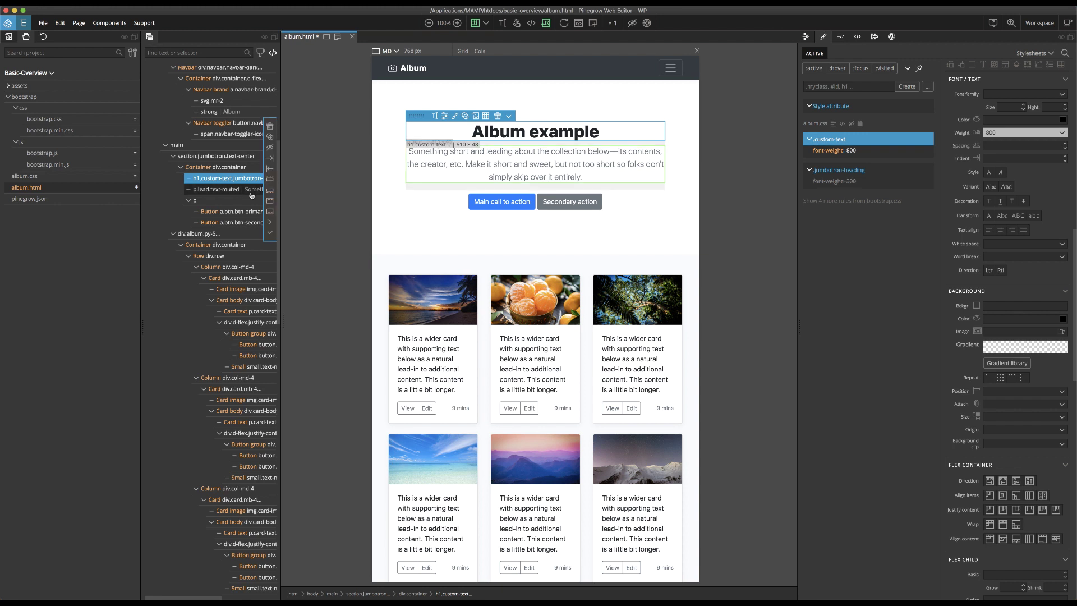
scroll(250, 200, "up", 10)
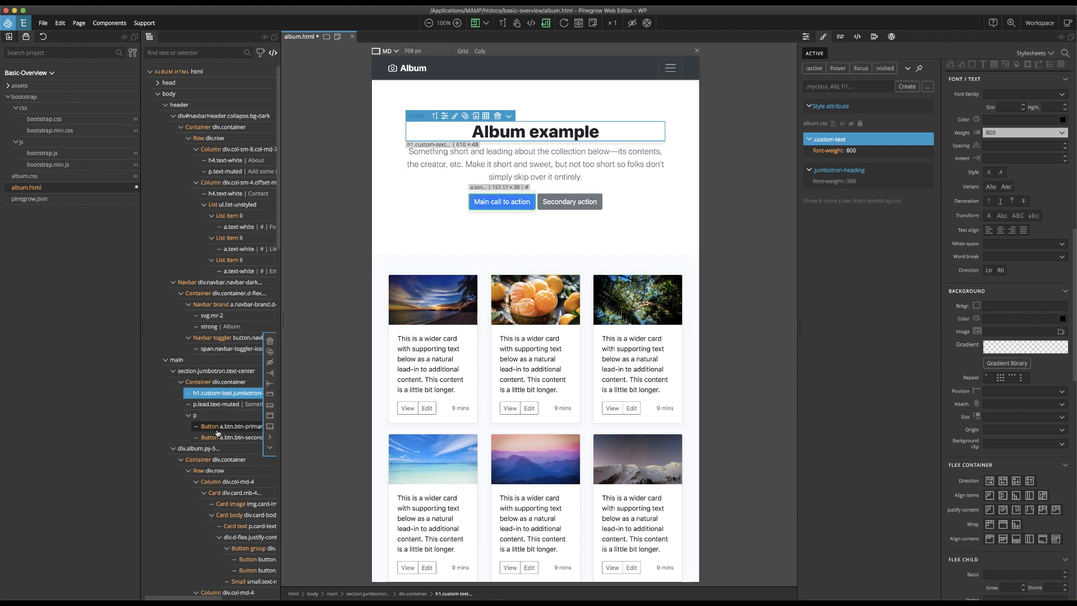
Select the p.lead.text-muted paragraph and show its element properties.
left_click(214, 405)
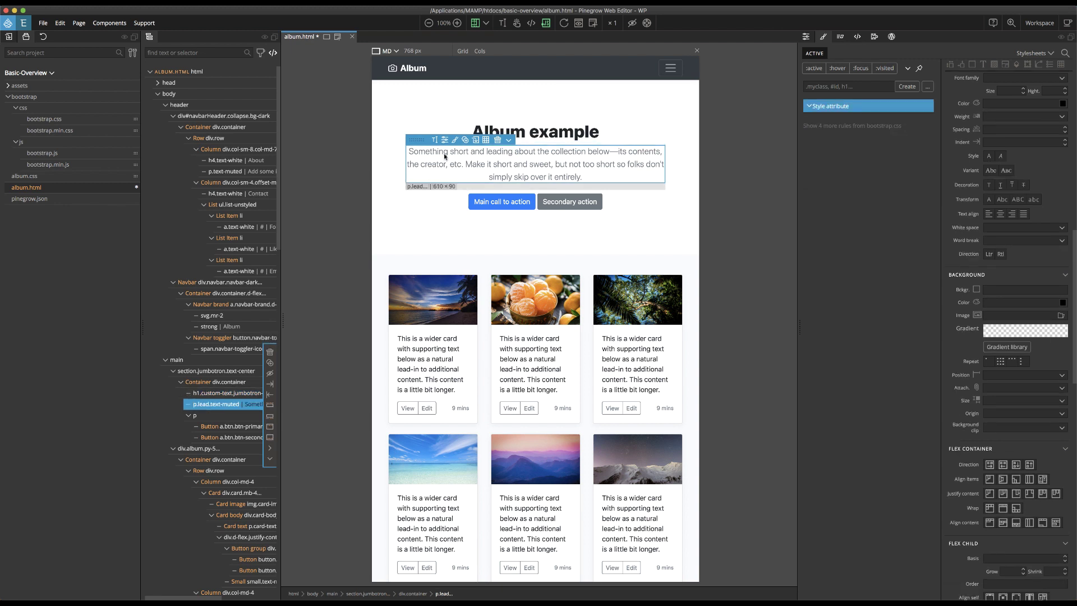
left_click(806, 37)
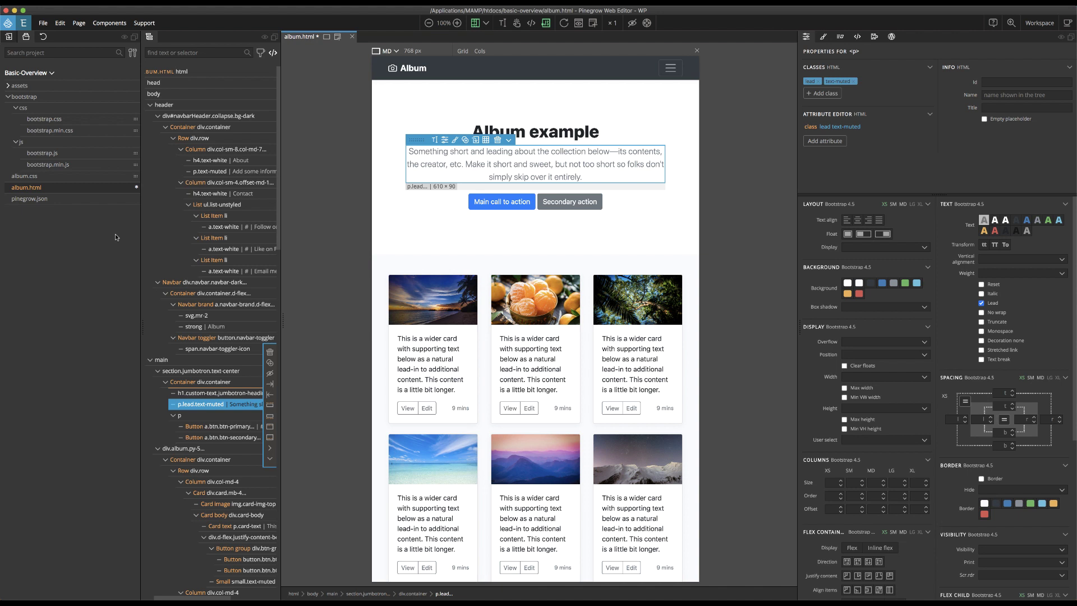
Insert a Library Button component after the Secondary action button.
left_click(10, 37)
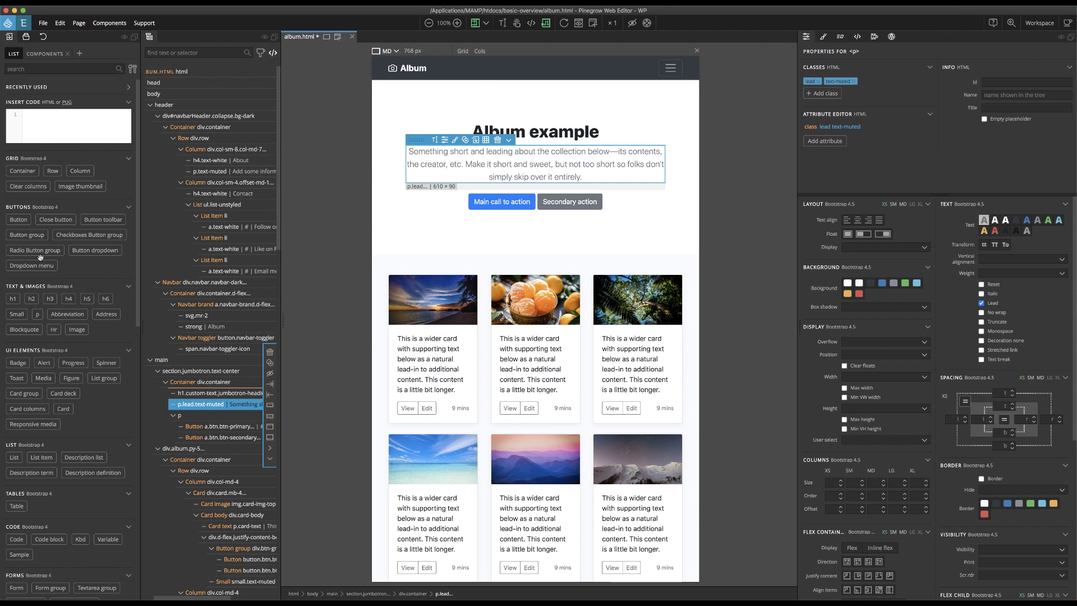
mouse_move(18, 219)
left_click_drag(19, 219, 211, 452)
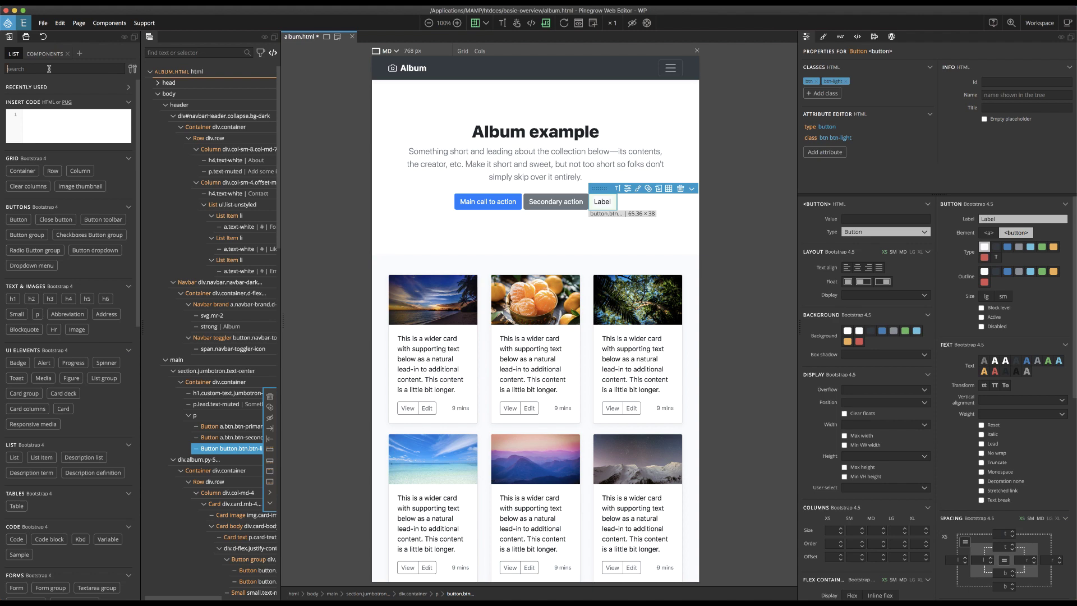
type("image")
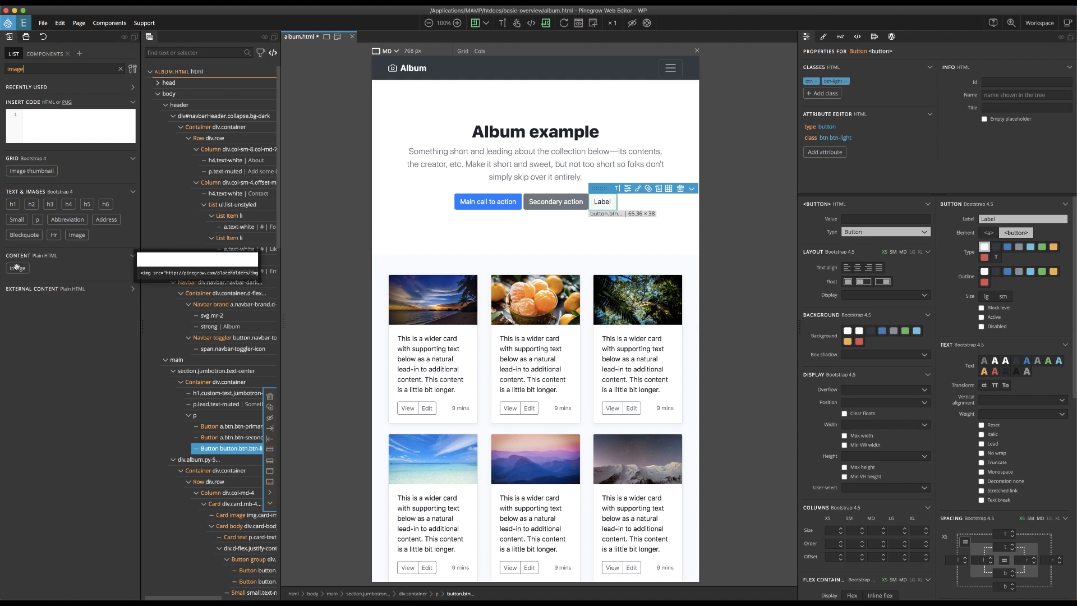
left_click_drag(18, 268, 594, 142)
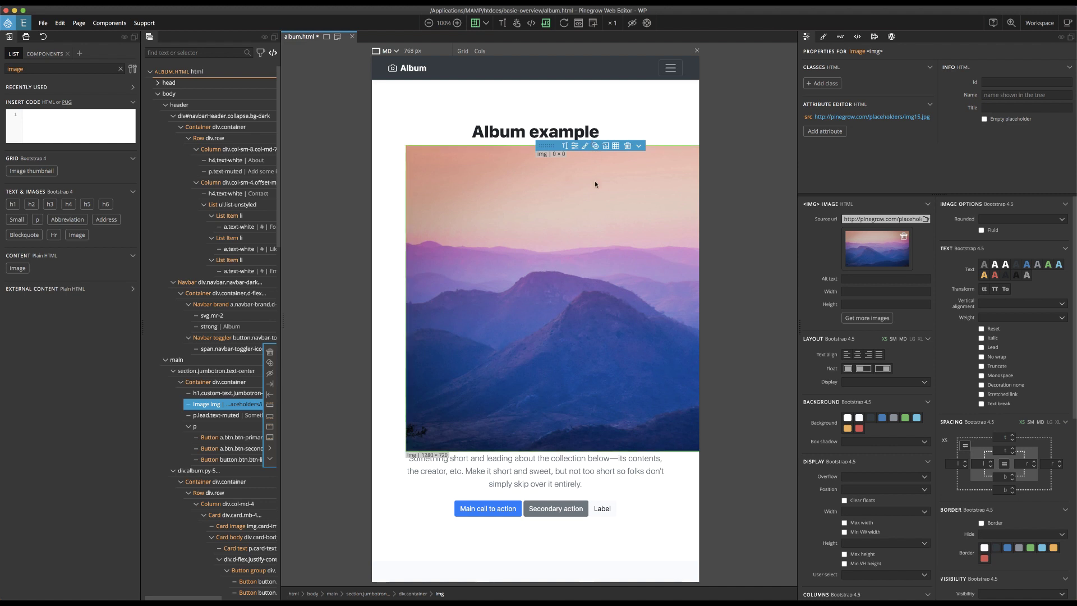
left_click(628, 146)
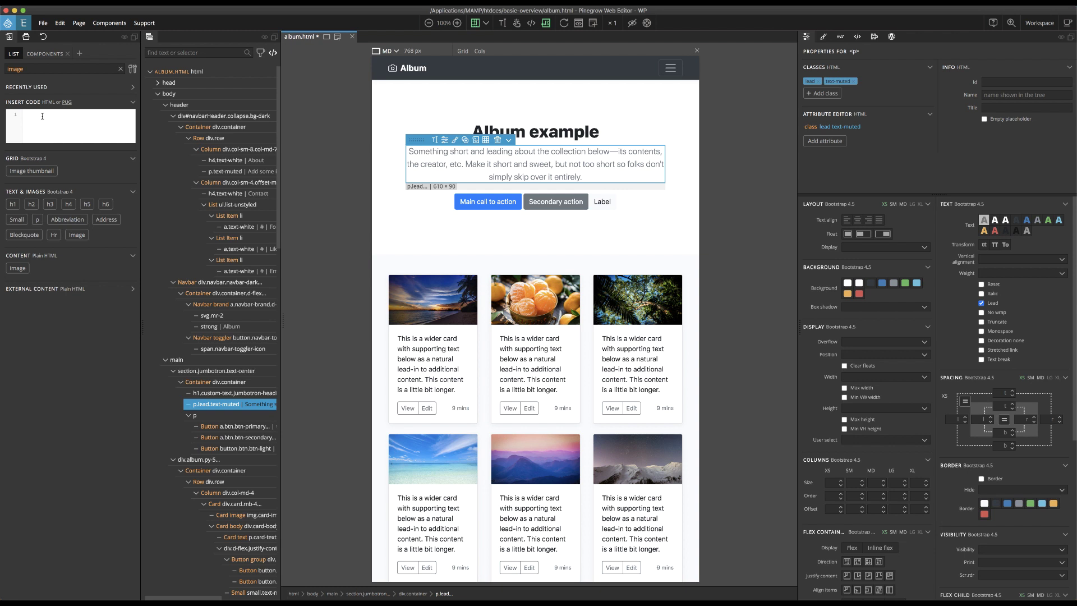
Insert a custom-text 'Pinegrow Rocks!' paragraph snippet below the Album example h1.
type("<p class=\"custom-text\">   Pinegrow Rocks! </p>")
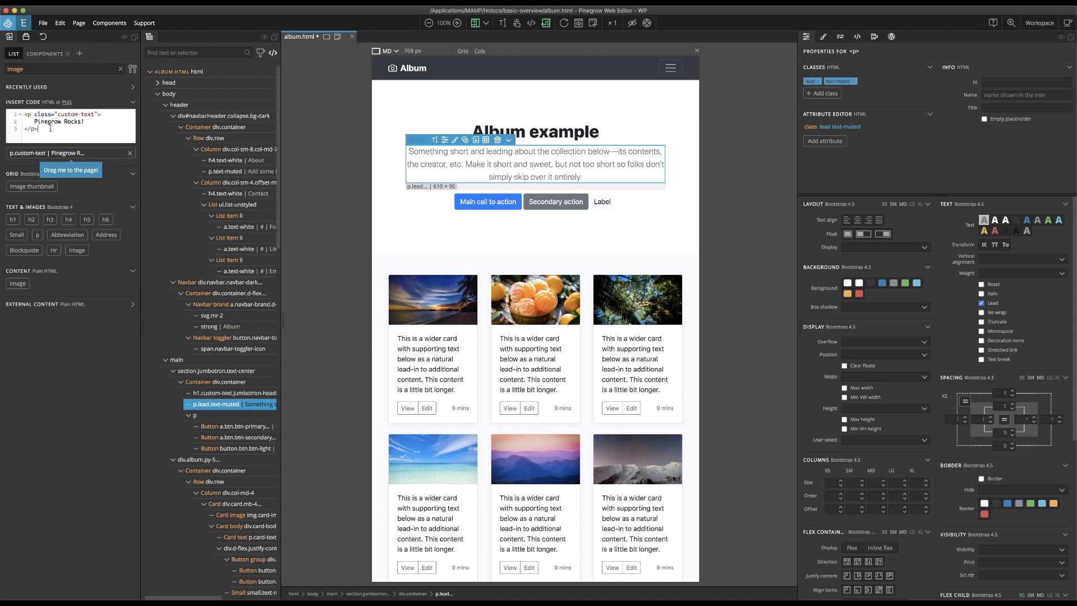
mouse_move(51, 154)
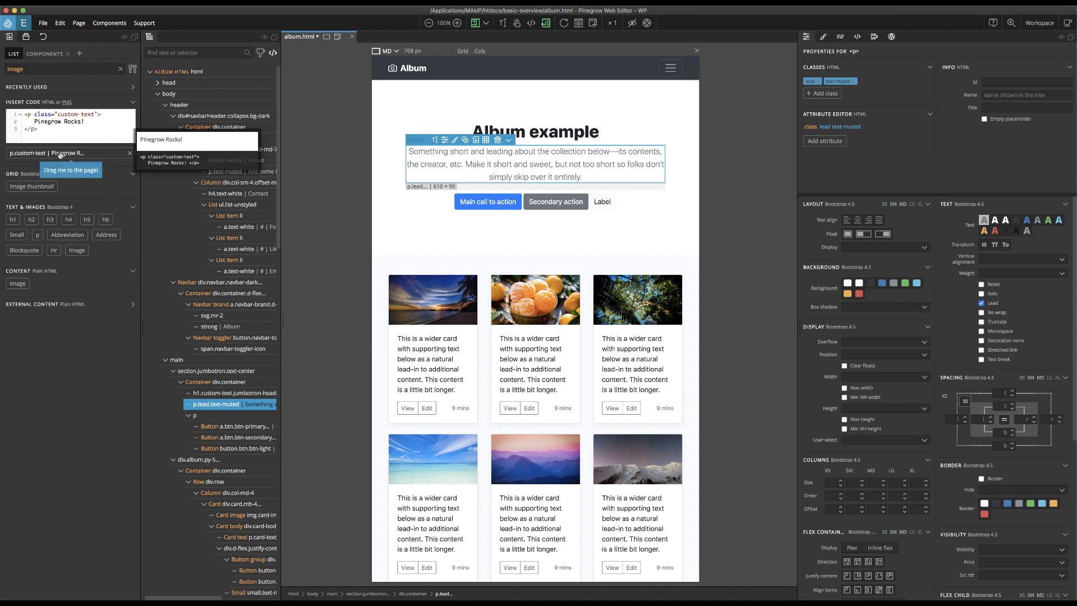
left_click_drag(61, 156, 525, 136)
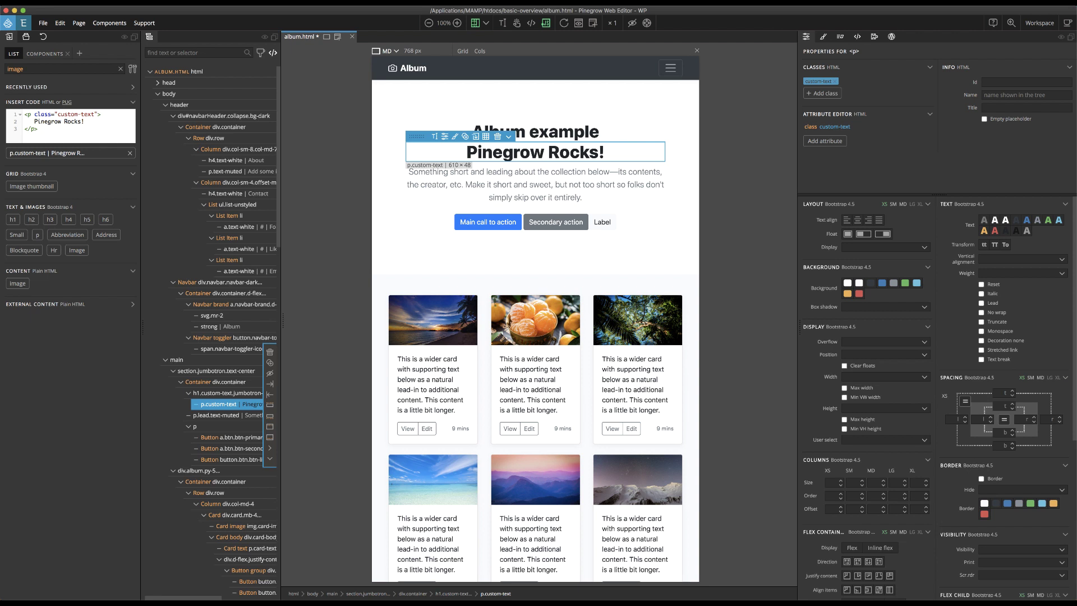
left_click(48, 55)
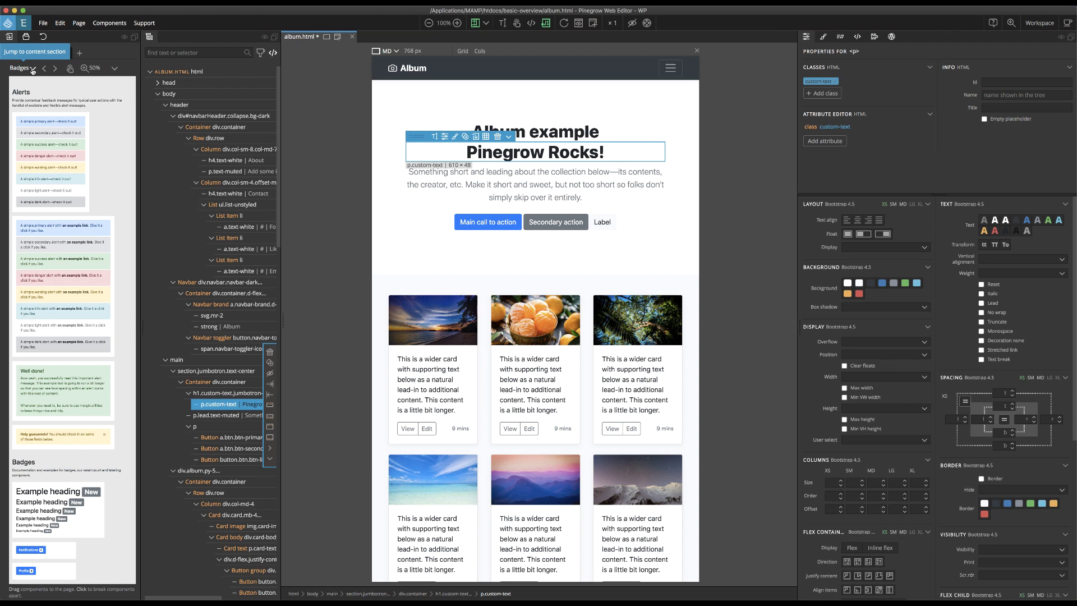
Place the two-column Special title treatment card row from Cards after p.lead.
left_click(32, 69)
left_click(31, 134)
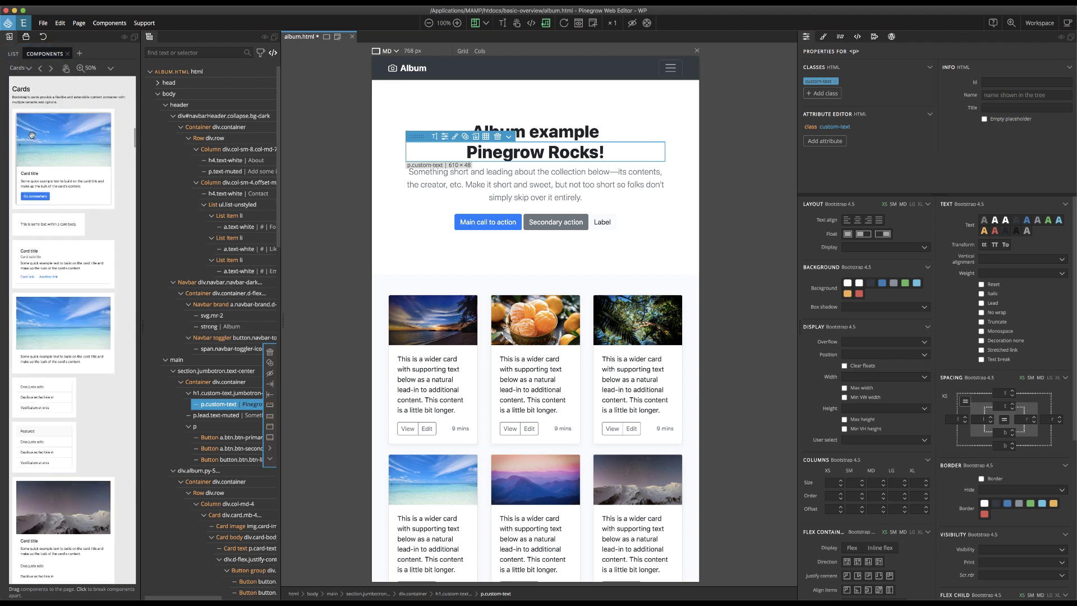
scroll(42, 137, "down", 5)
scroll(52, 138, "down", 5)
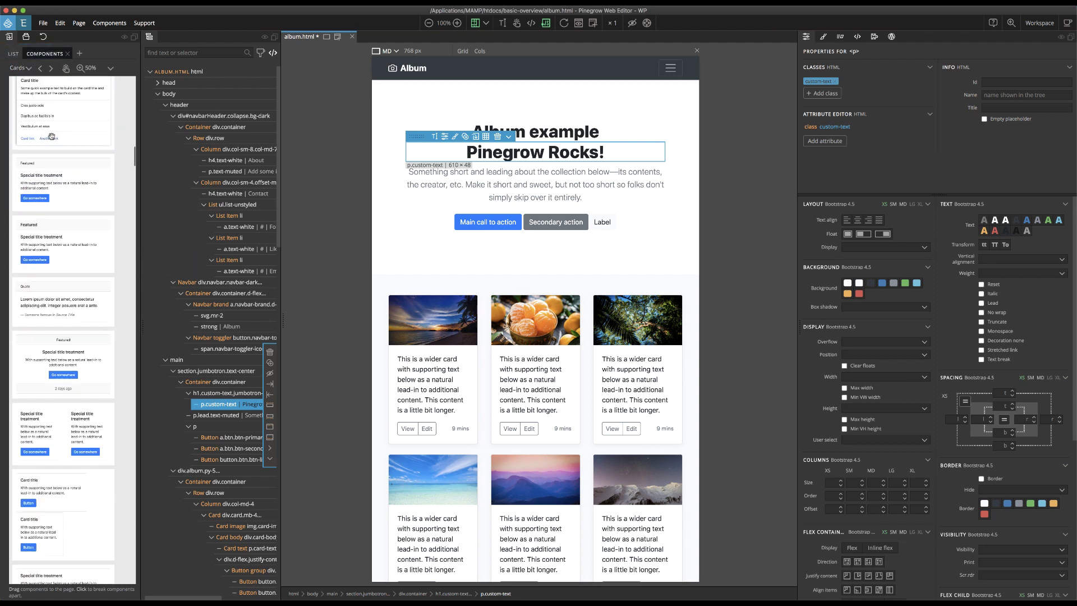
scroll(52, 137, "down", 2)
scroll(52, 138, "down", 2)
scroll(51, 136, "down", 1)
scroll(51, 135, "down", 2)
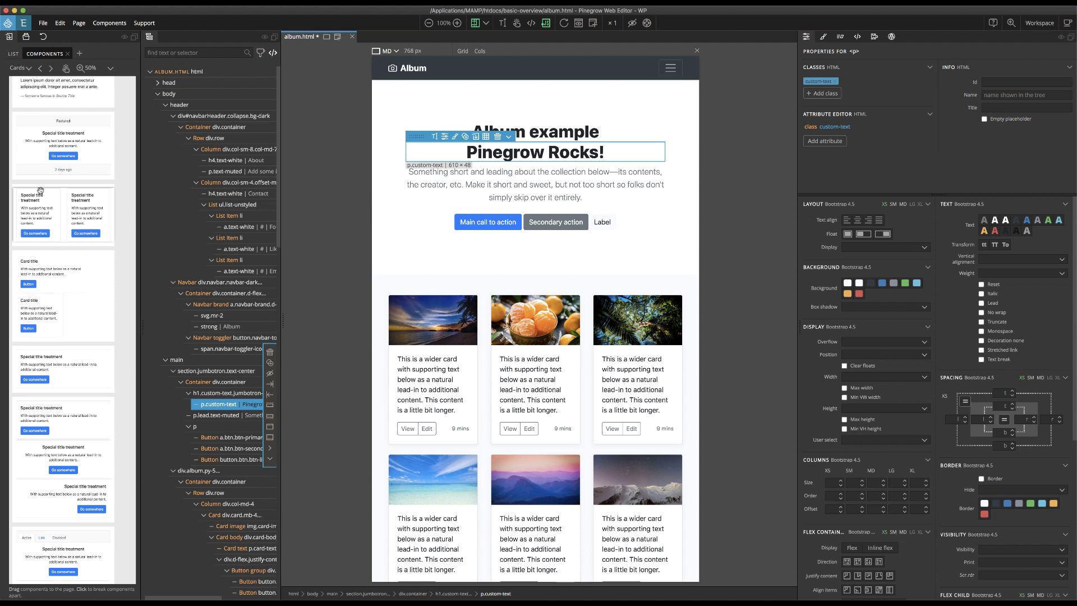
left_click_drag(40, 191, 165, 427)
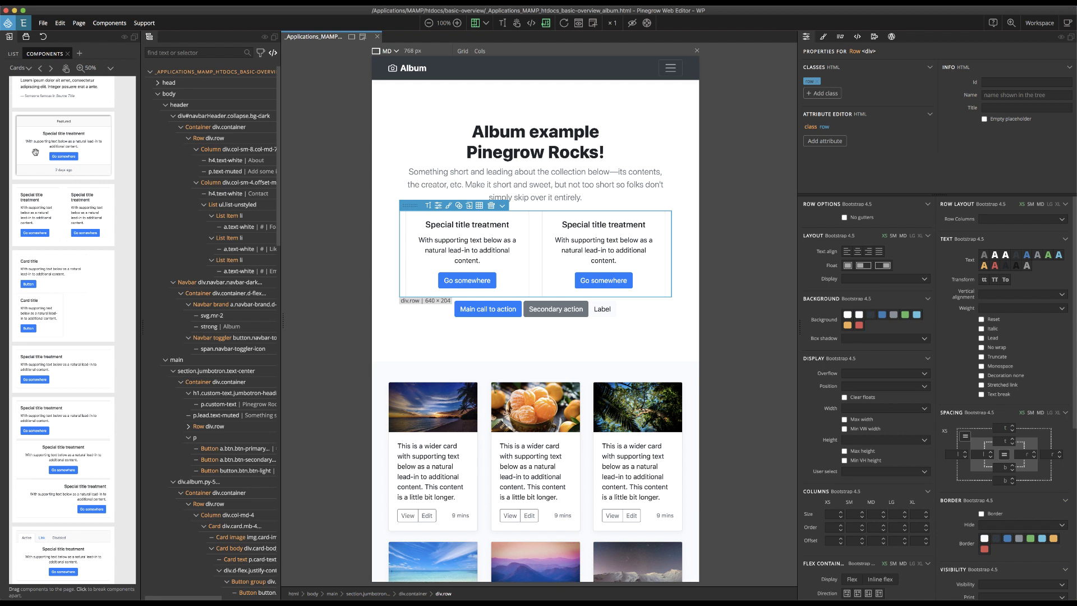
Save all open files with File > Save all.
left_click(43, 24)
left_click(71, 153)
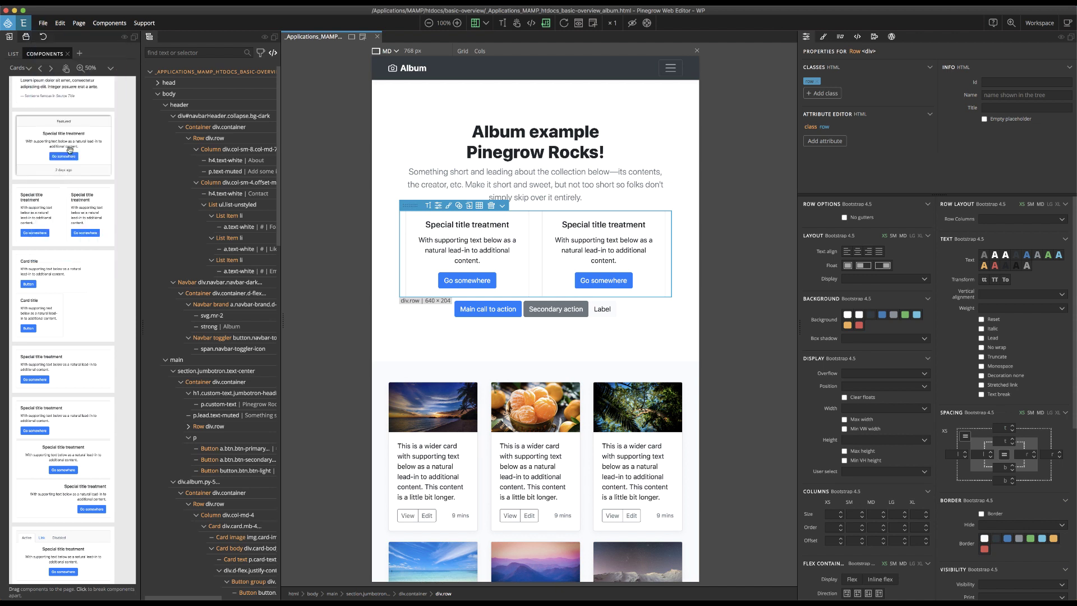